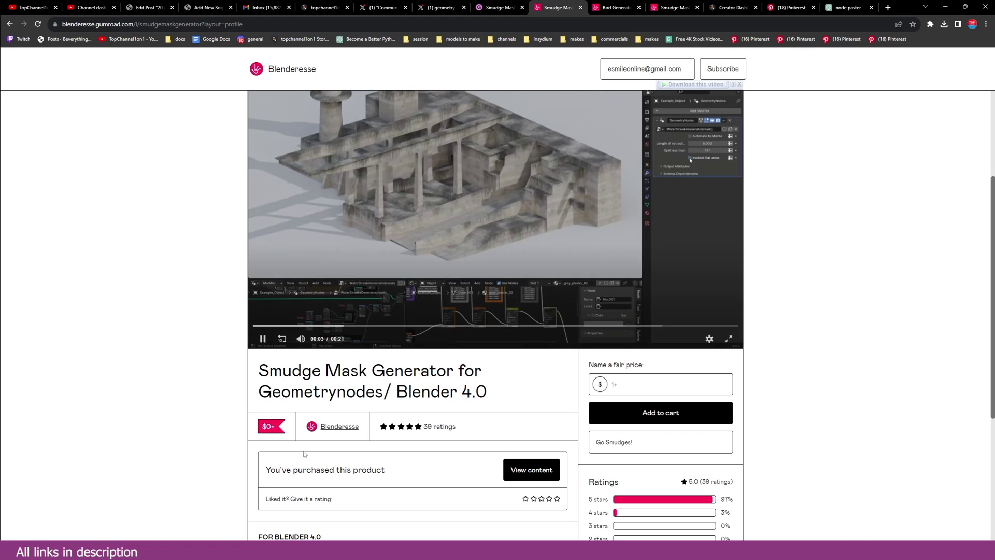
Examine the Smudge Mask Generator product page and glance at the Bird Generator Setup page.
scroll(570, 109, "up", 3)
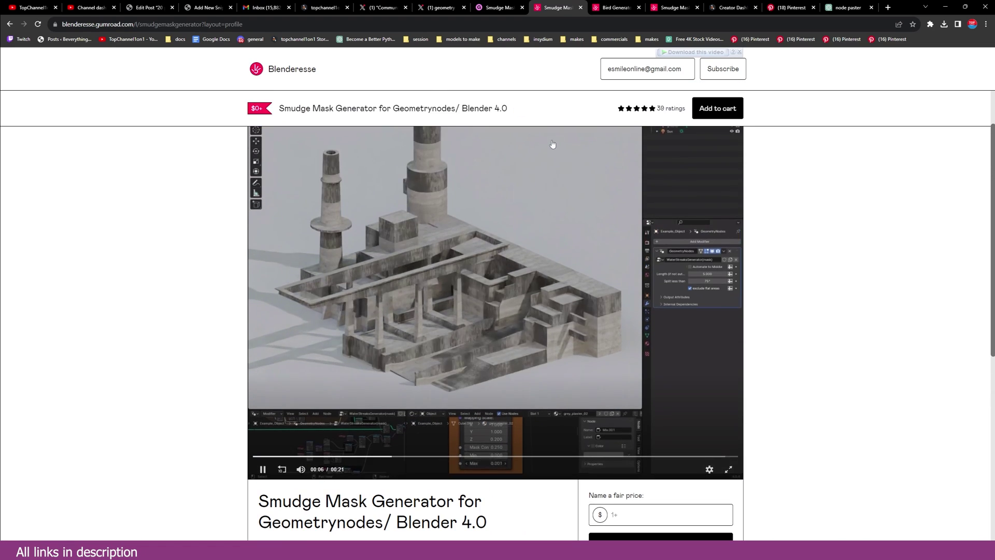
left_click(609, 11)
left_click(457, 235)
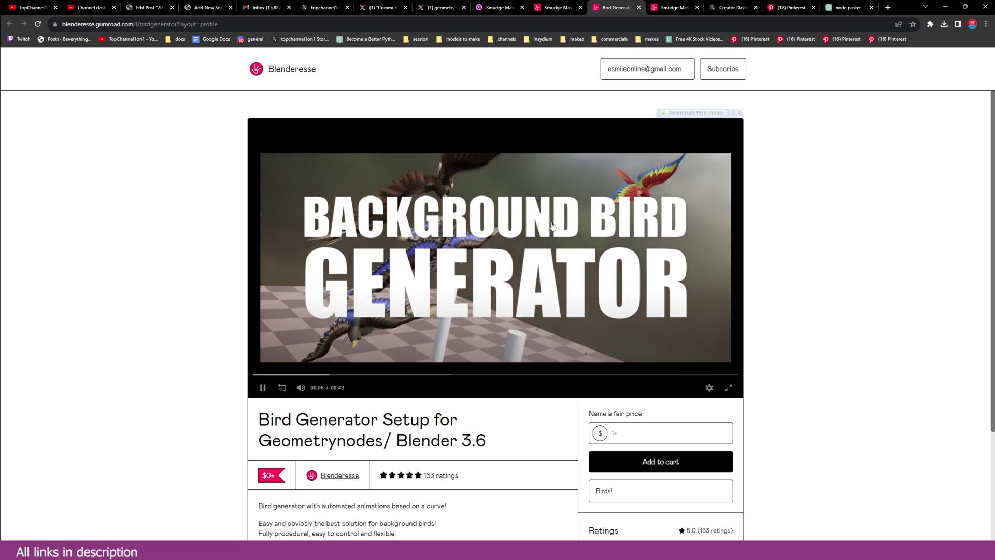
left_click(558, 7)
scroll(329, 363, "down", 2)
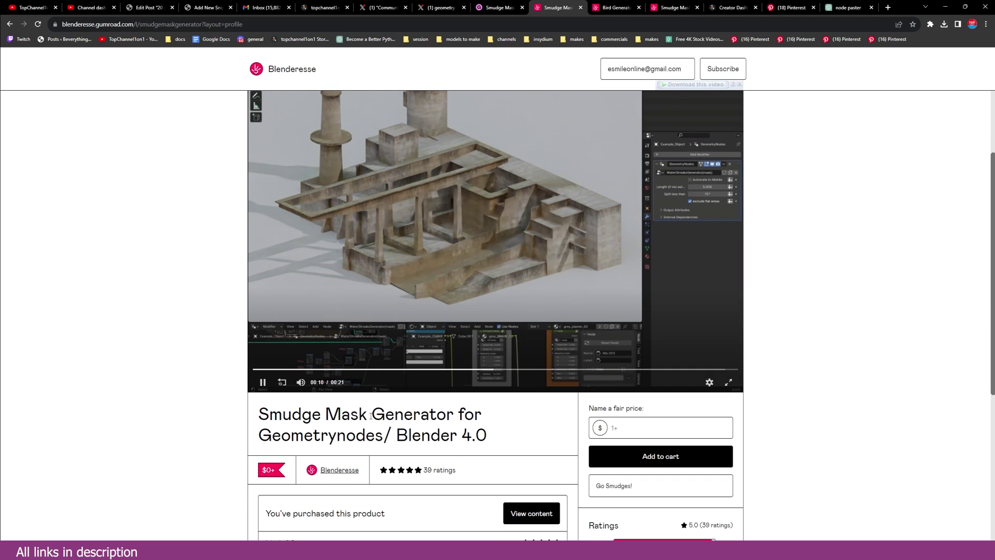
scroll(431, 413, "down", 1)
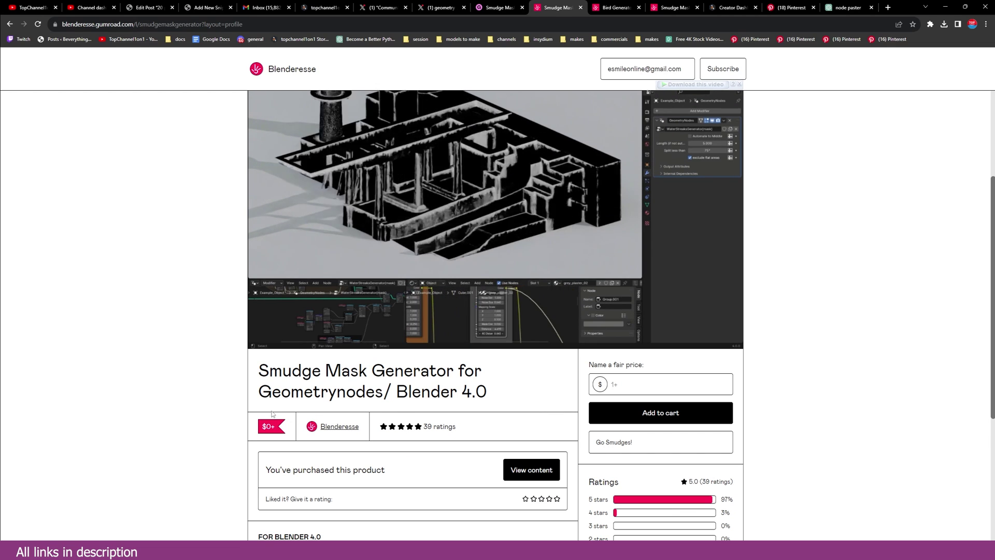
scroll(271, 413, "up", 3)
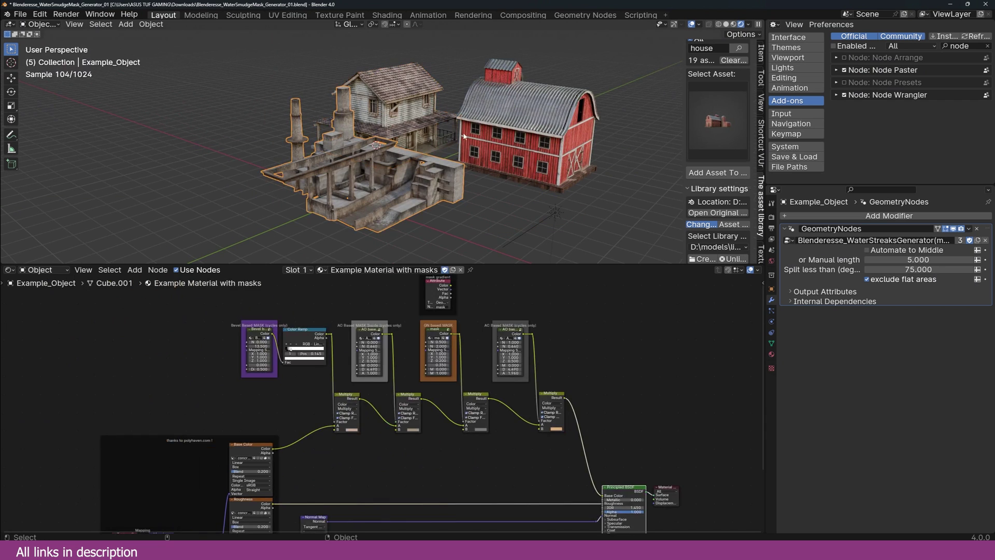
Hide the red barn and the wooden house, leaving only Example_Object in the scene.
left_click(466, 136)
left_click(400, 106, "shift")
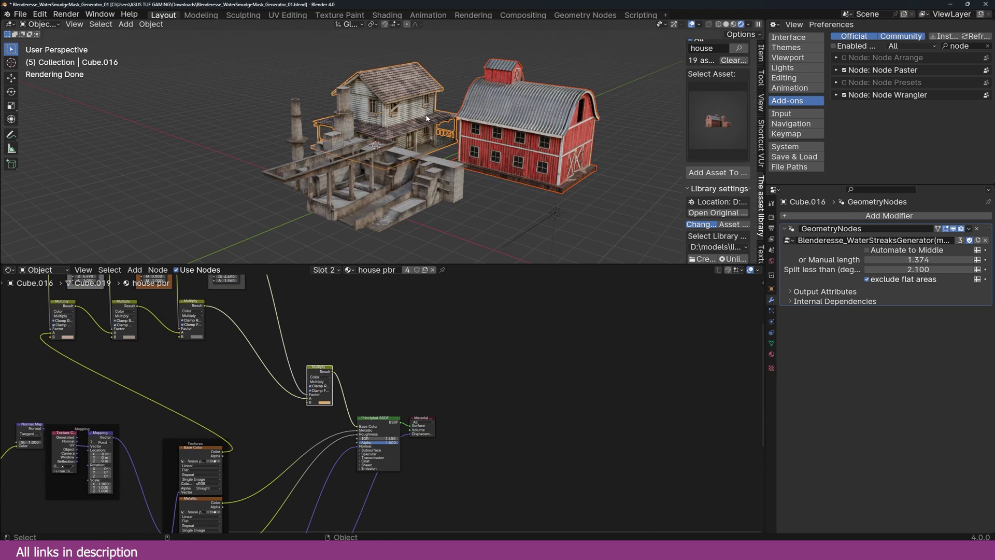
key("h")
middle_click_drag(426, 119, 415, 148)
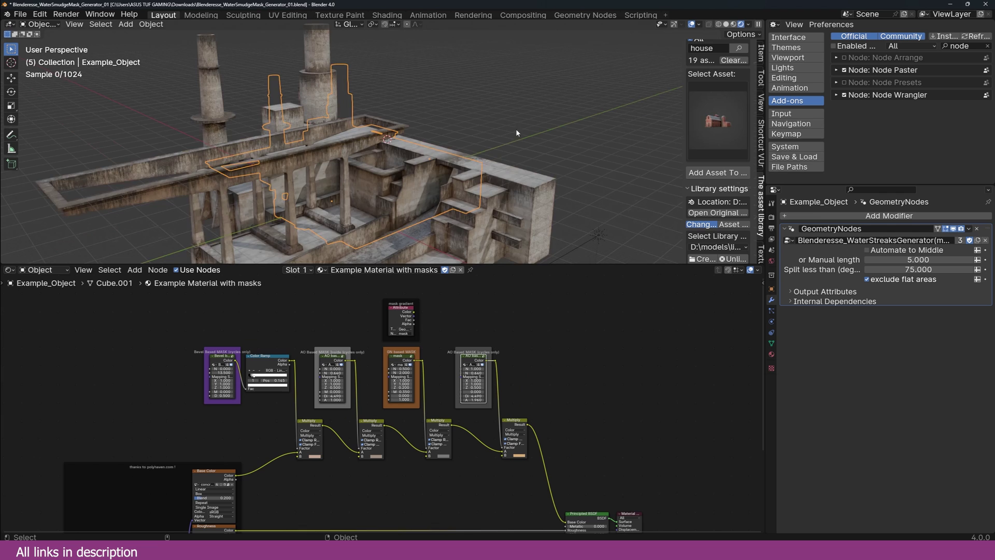
Add the farm house asset from the asset library and scale it up to about 14.8.
scroll(501, 165, "down", 3)
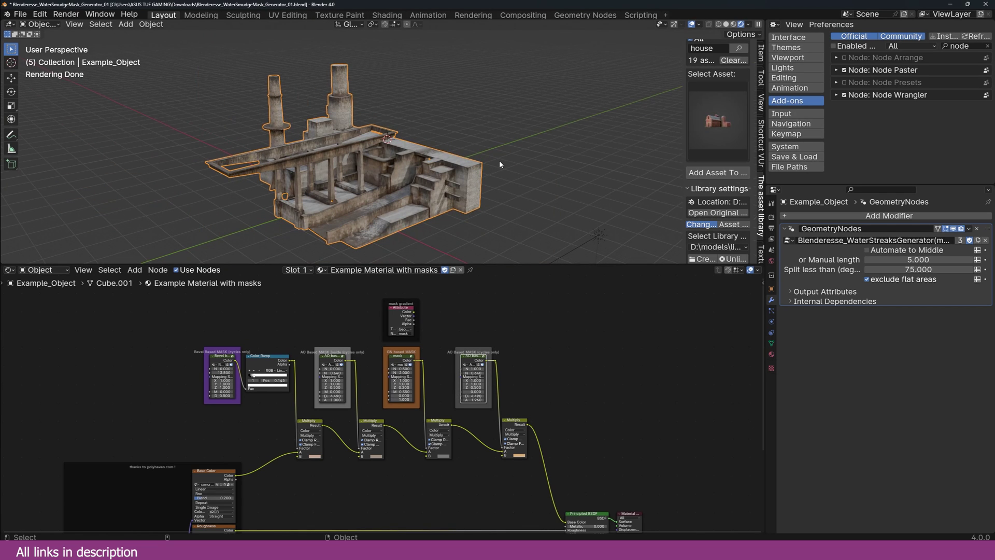
left_click(731, 129)
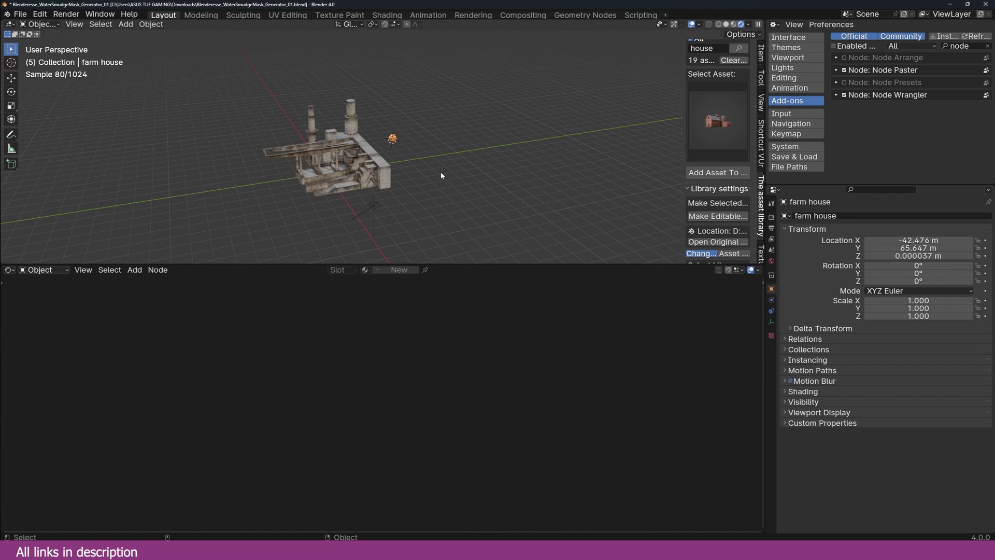
scroll(441, 173, "up", 3)
key("s")
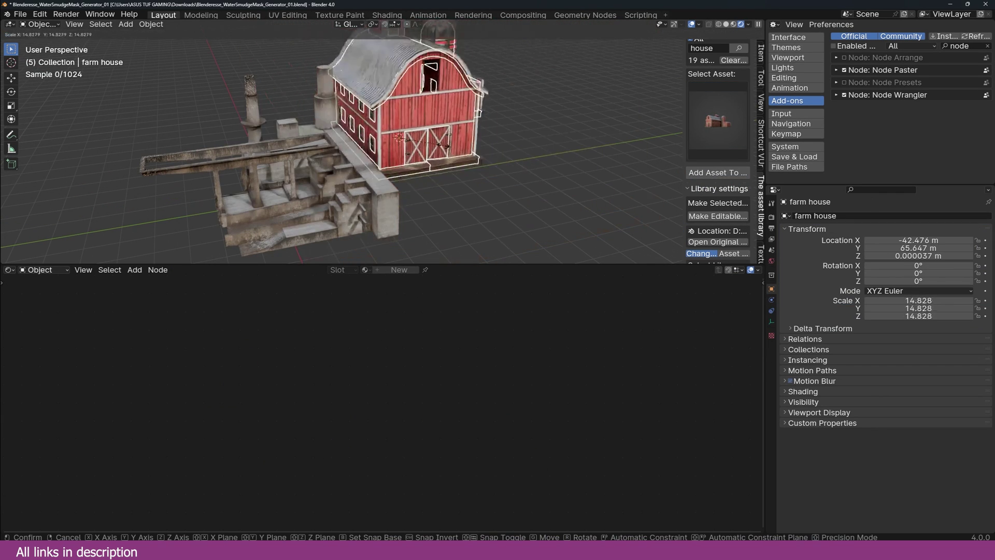
left_click(442, 141)
Position the farm house on the ground beside Example_Object and make the linked asset editable.
key("g")
left_click(463, 154)
key("KP_1")
key("g")
left_click(459, 136)
key("g")
left_click(465, 141)
middle_click_drag(511, 145, 402, 151)
left_click(702, 218)
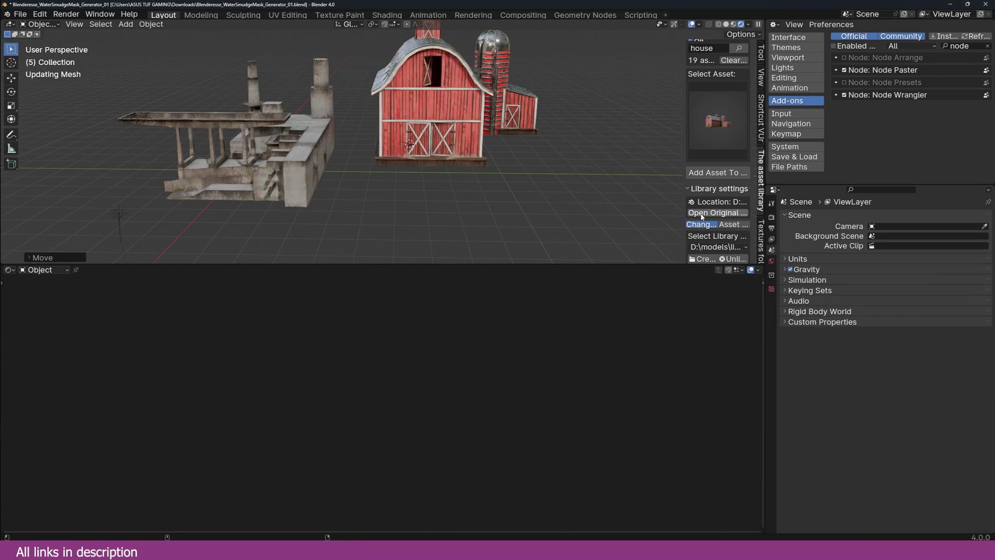
middle_click_drag(535, 155, 507, 149)
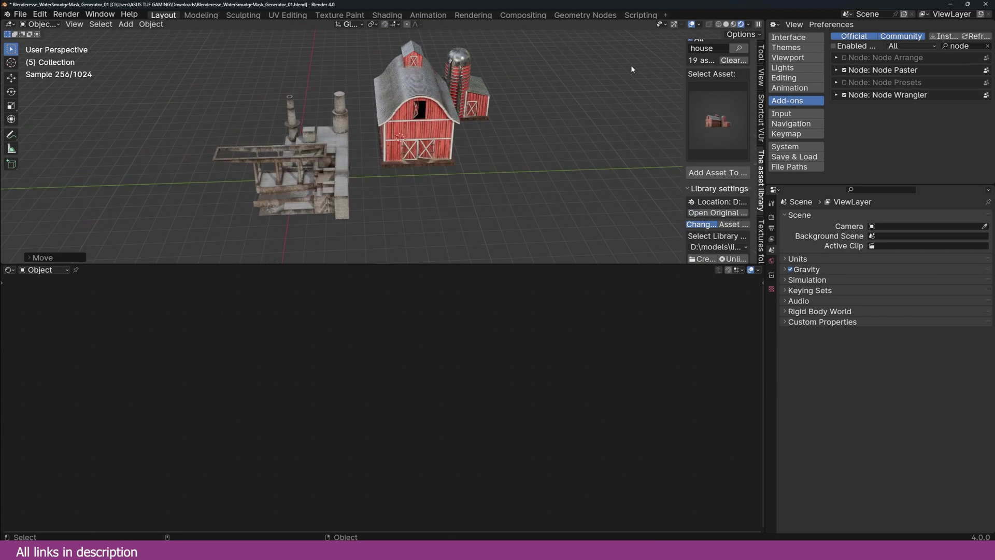
View the scene from above in solid shading with the Random colour option.
middle_click_drag(620, 67, 551, 116)
key("KP_7")
key("z")
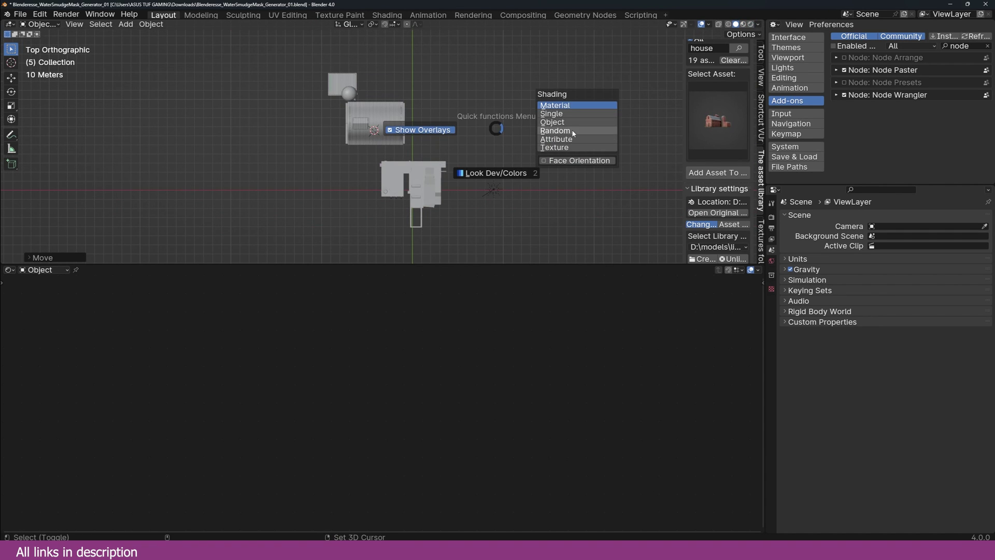
left_click(557, 131)
middle_click_drag(435, 86, 467, 64)
Select all farm house parts with the roof active, convert them to mesh and join them into one object.
left_click_drag(288, 76, 405, 130)
middle_click_drag(406, 129, 430, 100)
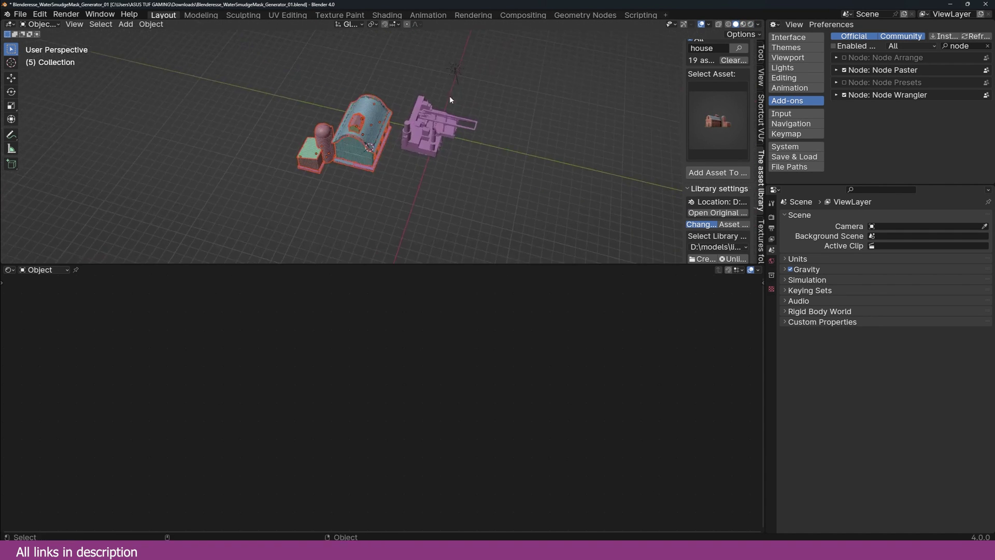
left_click_drag(268, 89, 391, 188)
scroll(367, 142, "up", 4)
left_click(362, 140, "shift")
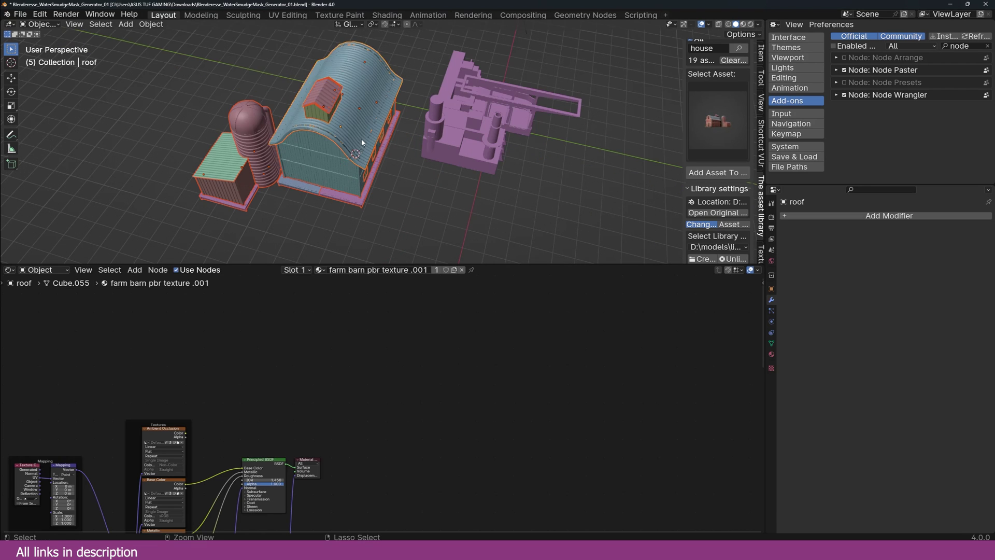
key("ctrl+a")
left_click(335, 139)
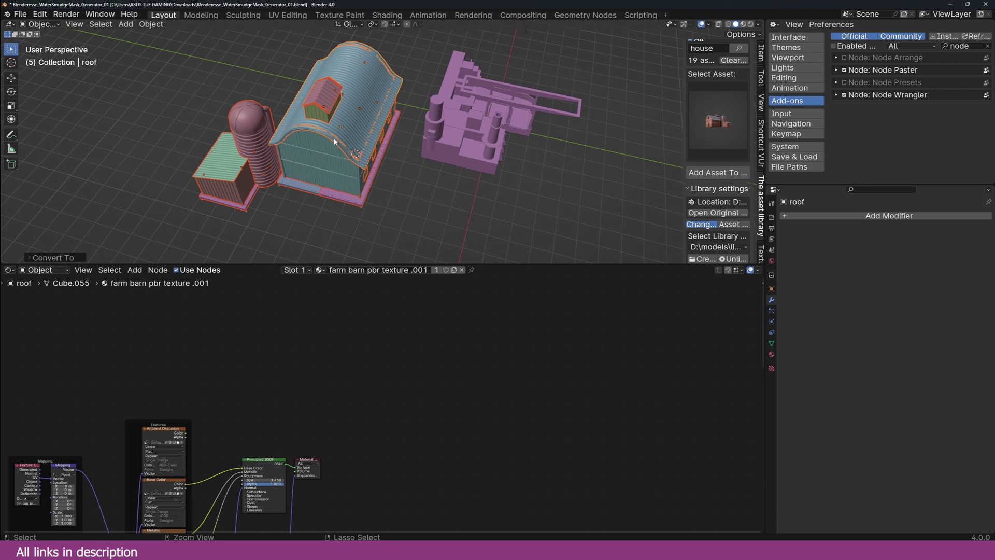
left_click(334, 139)
Switch the viewport back to rendered shading and inspect the joined farm house.
middle_click_drag(334, 139, 608, 75)
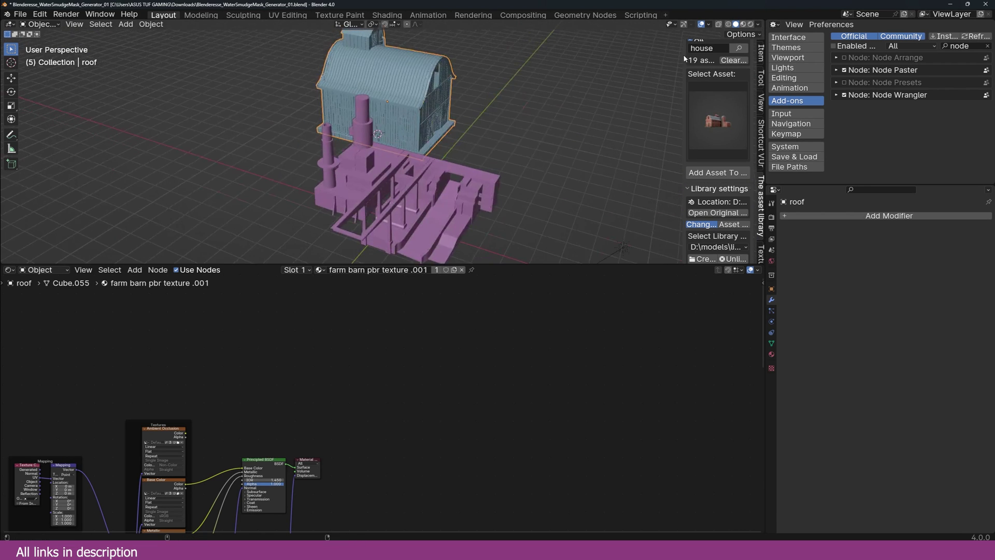
left_click(743, 25)
middle_click_drag(362, 52, 658, 42)
scroll(559, 54, "up", 4)
scroll(433, 96, "down", 2)
scroll(501, 151, "down", 5)
mouse_move(501, 151)
middle_mouse_down()
mouse_move(482, 148)
mouse_move(505, 145)
middle_mouse_up()
Try to copy Example_Object's modifiers to the farm house.
left_click(334, 147)
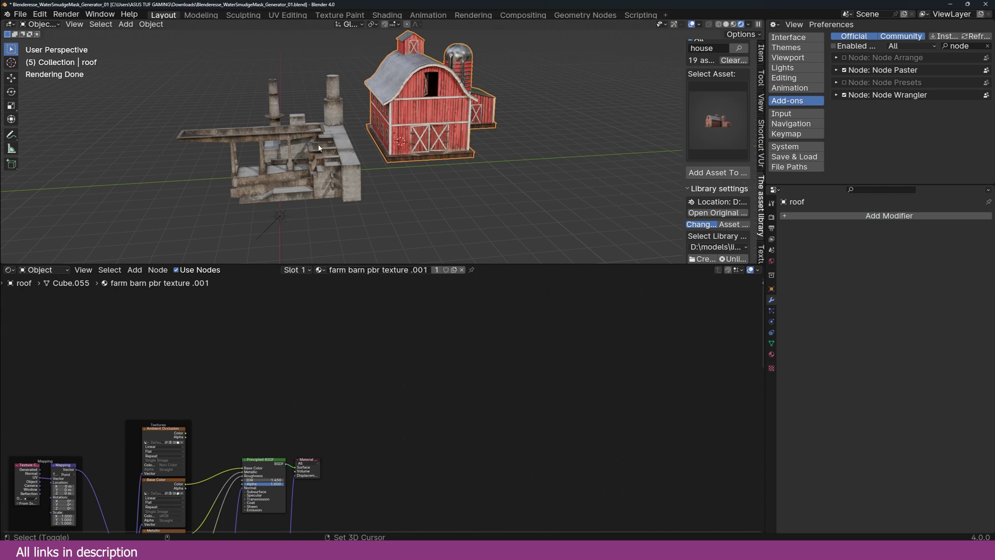
left_click(351, 140, "shift")
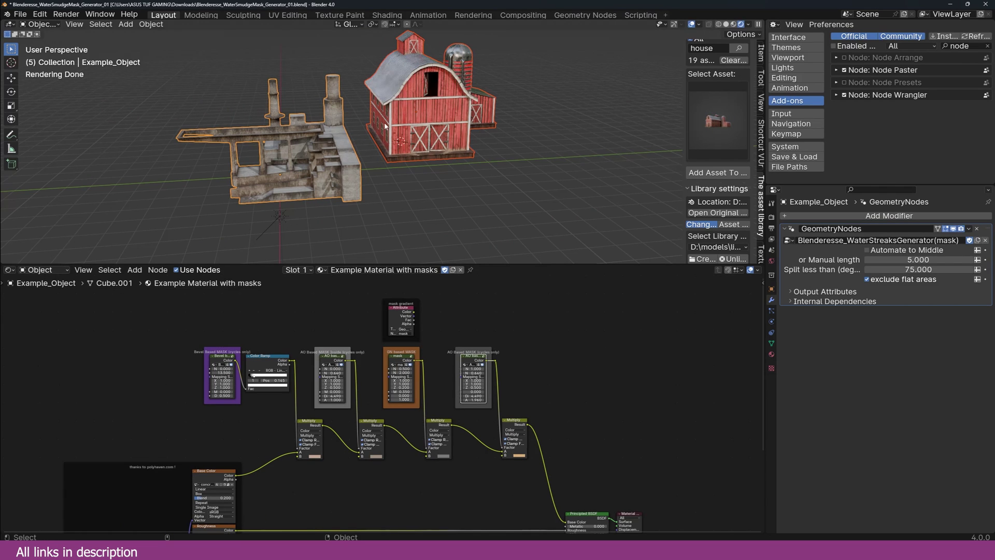
key("ctrl+l")
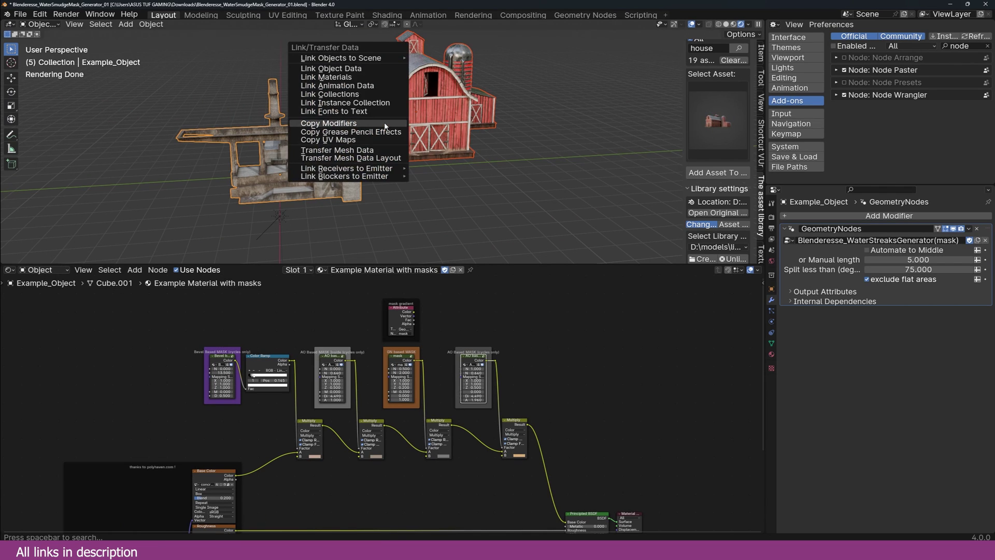
left_click(386, 126)
Select the farm house with Example_Object active, copy the GeometryNodes modifier onto it and check it on the farm house.
left_click(458, 96)
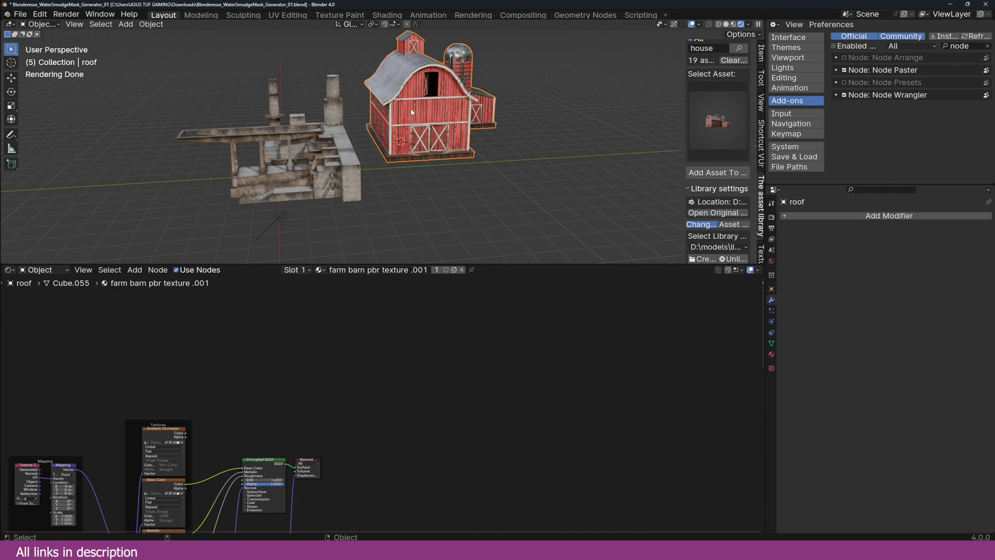
left_click(328, 146, "shift")
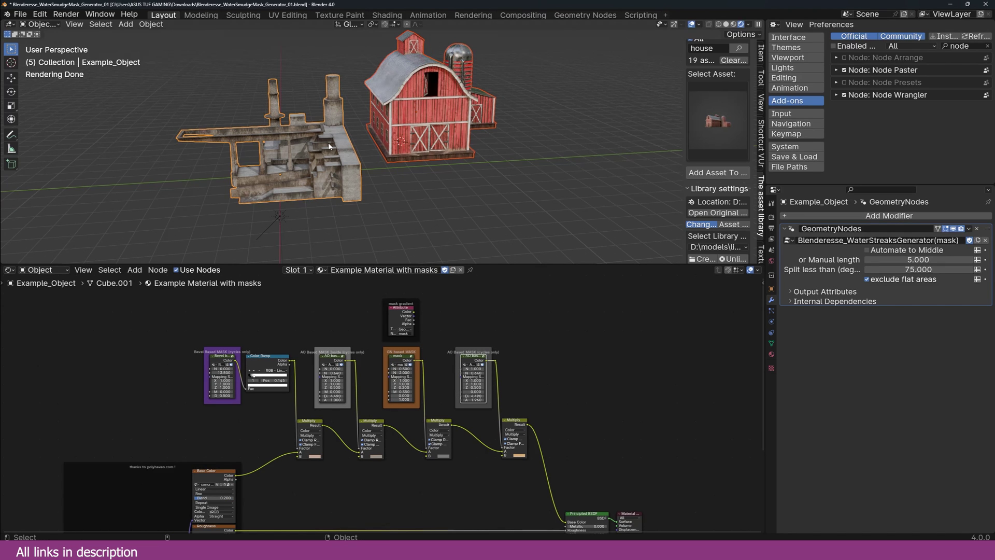
key("ctrl+l")
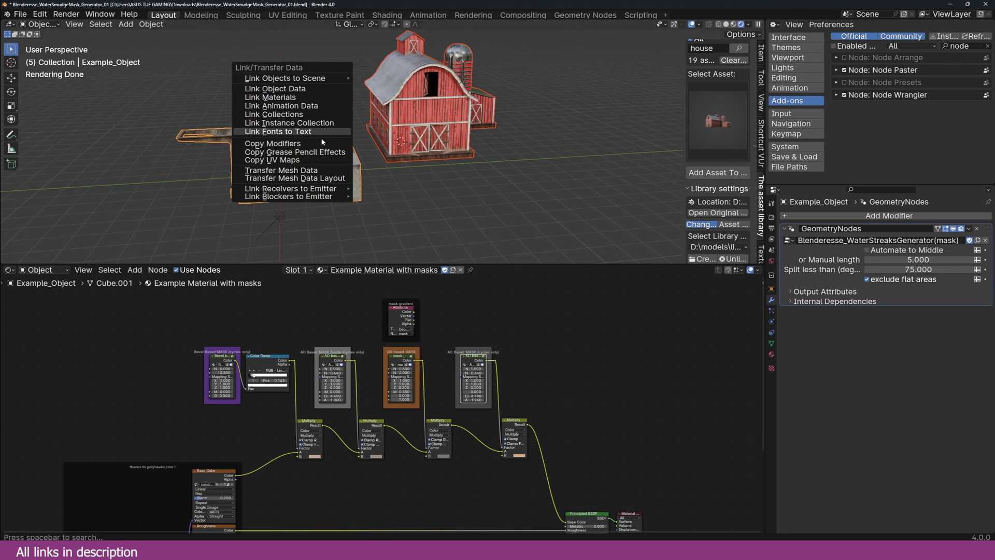
left_click(324, 145)
left_click(429, 115)
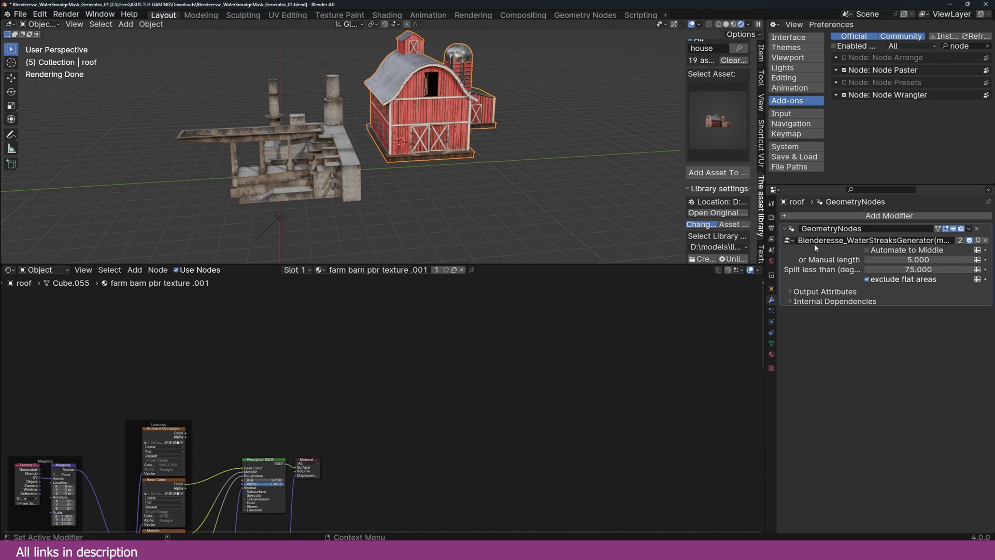
Link Example_Object's material to the farm house and inspect the farm house from several sides.
middle_click_drag(471, 162, 475, 168)
scroll(467, 130, "up", 5)
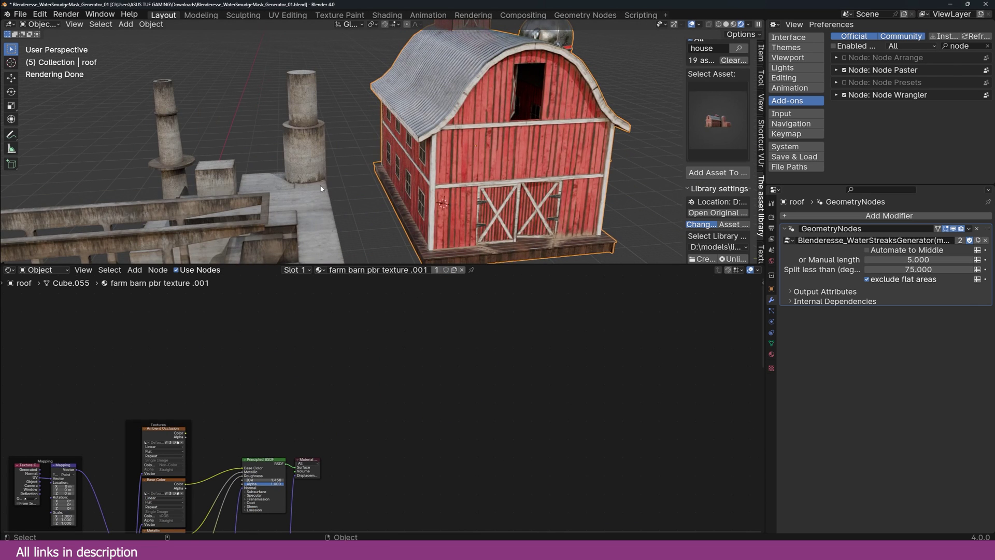
scroll(320, 188, "down", 4)
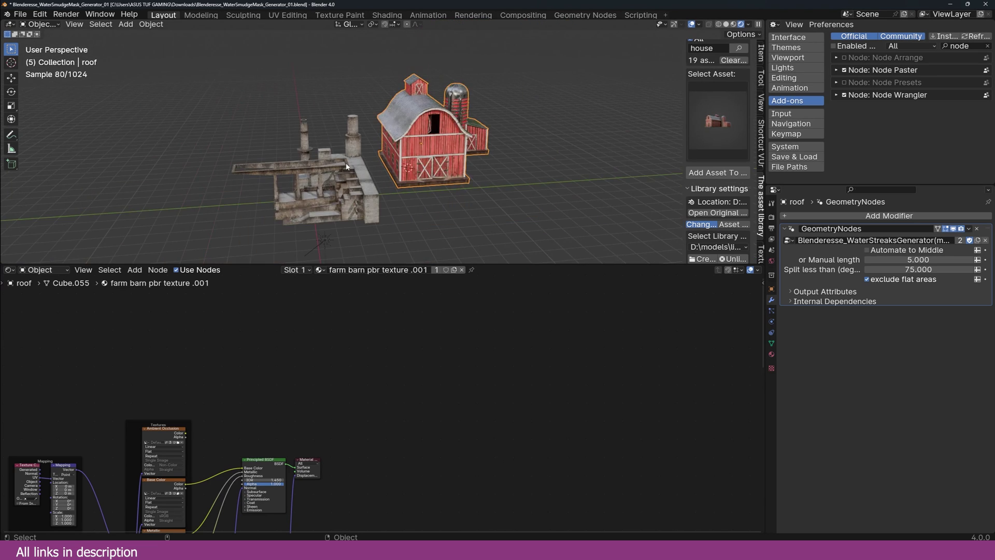
left_click(351, 231)
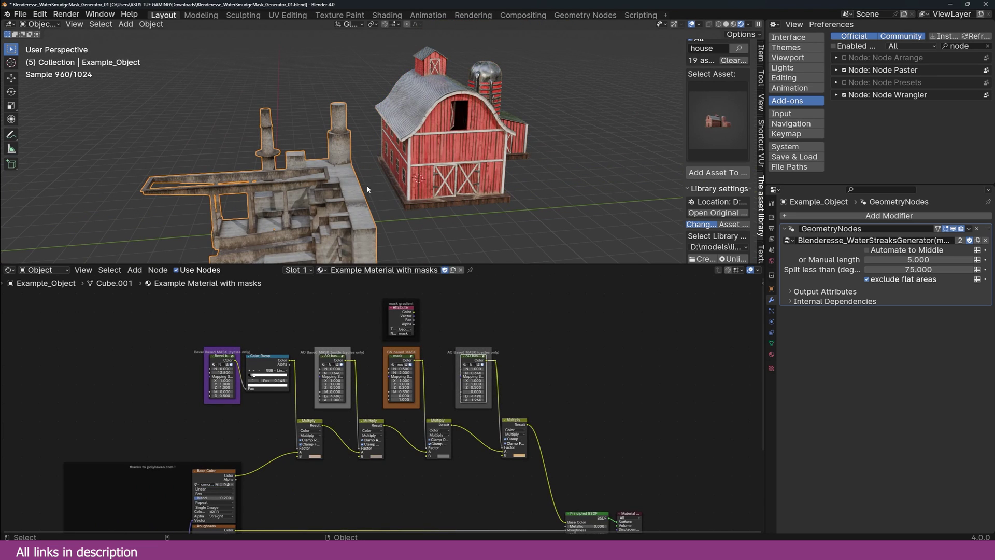
left_click(435, 154, "shift")
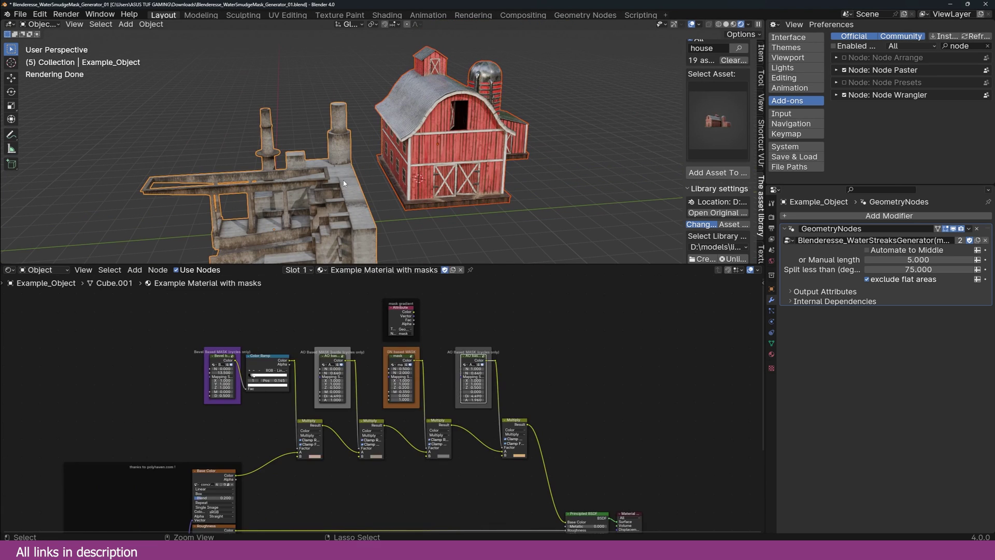
key("ctrl+l")
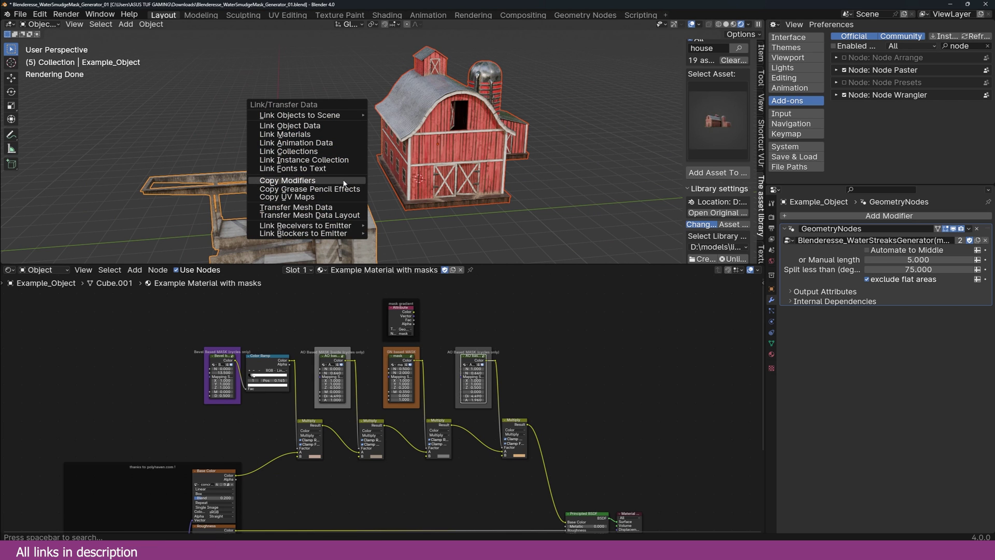
left_click(336, 135)
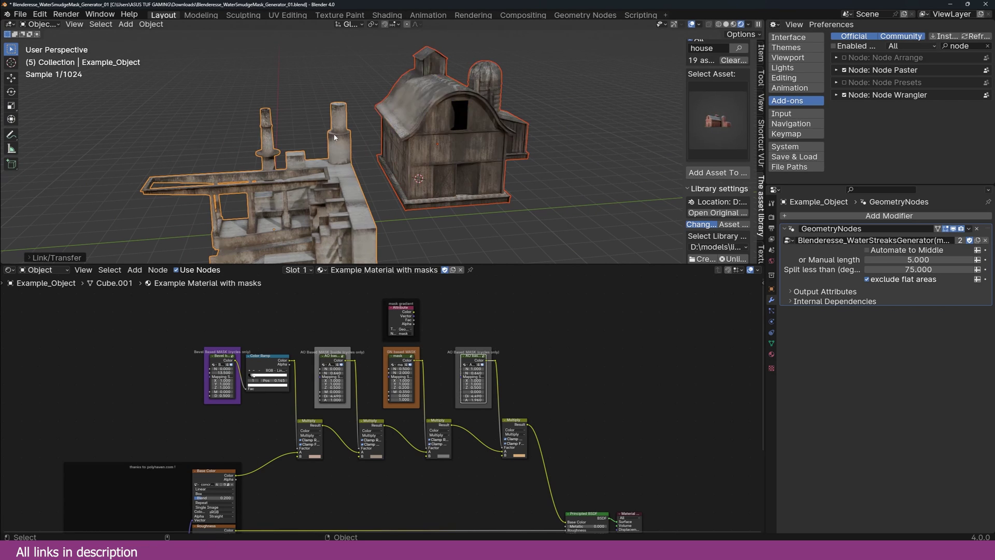
middle_click_drag(481, 156, 368, 147)
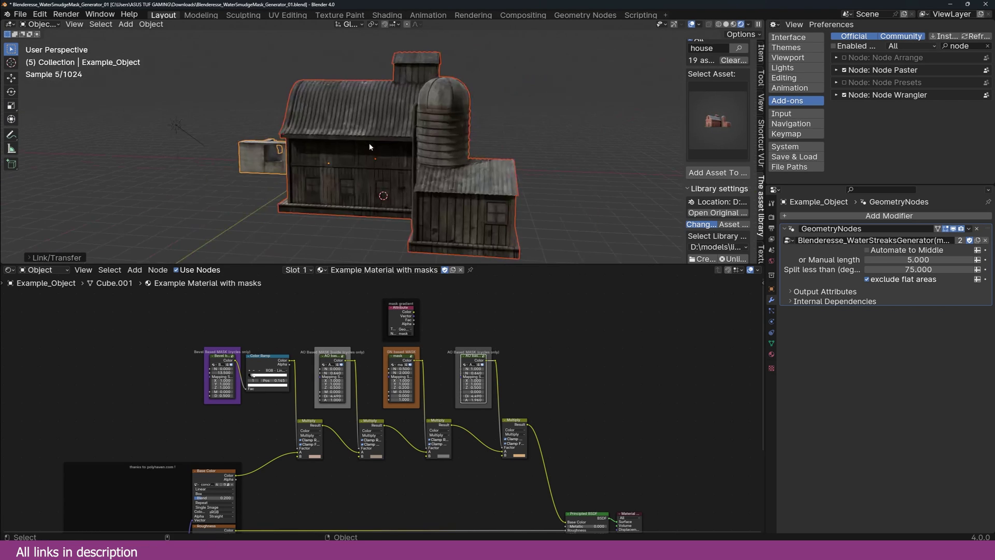
left_click(459, 150)
middle_click_drag(459, 151, 597, 160)
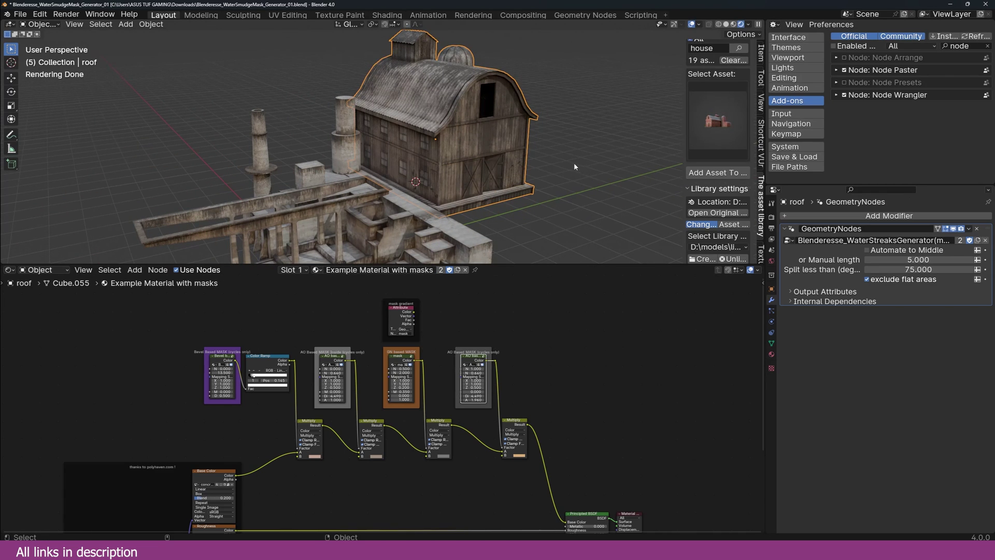
Undo the material link on the farm house.
key("ctrl+z")
key("ctrl+z")
middle_click_drag(569, 162, 511, 198)
left_click(511, 198)
scroll(459, 206, "down", 2)
Copy all of Example_Object's mask, Multiply and texture nodes, leaving out the Principled BSDF and Material Output.
left_click(302, 205)
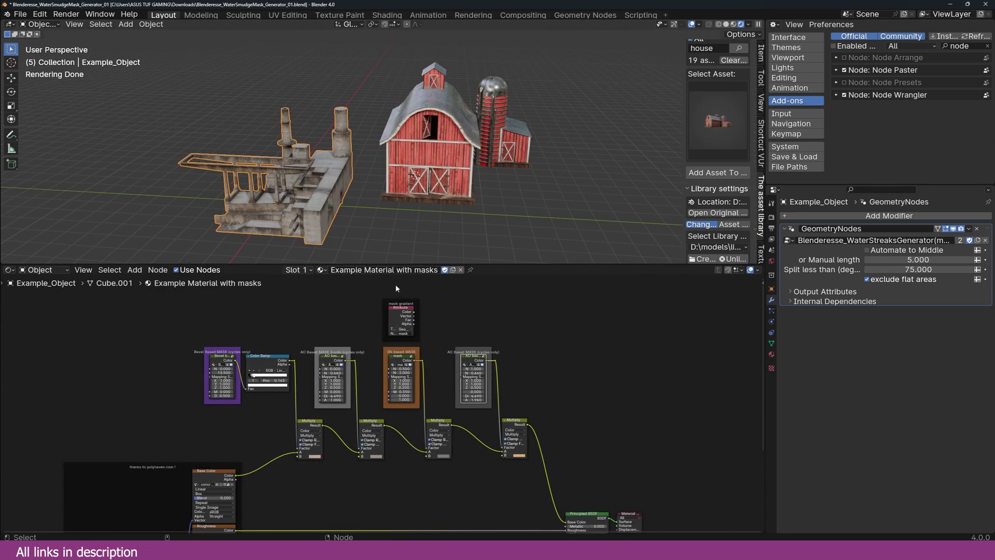
scroll(396, 300, "down", 5)
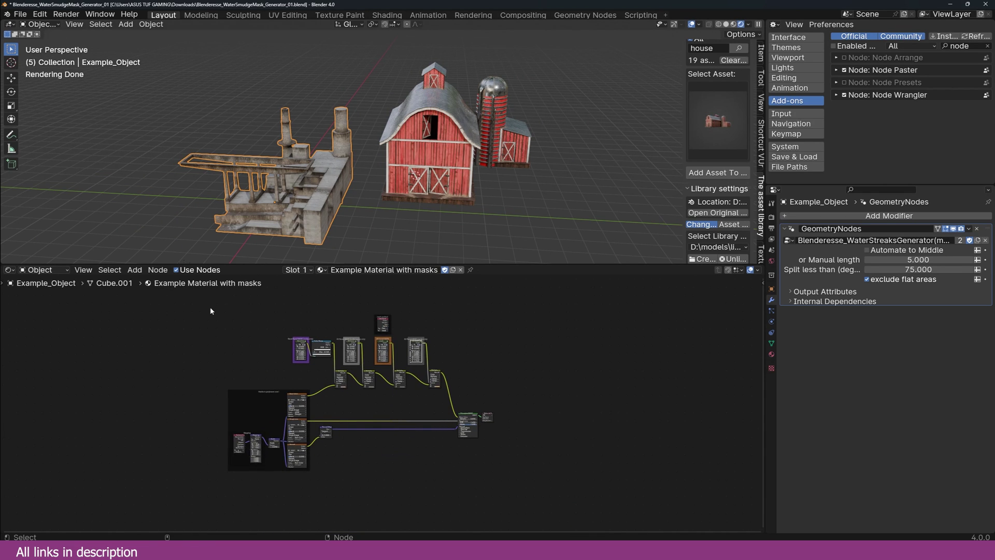
left_click_drag(208, 303, 458, 487)
key("g")
middle_click_drag(386, 393, 280, 350)
scroll(326, 372, "up", 9)
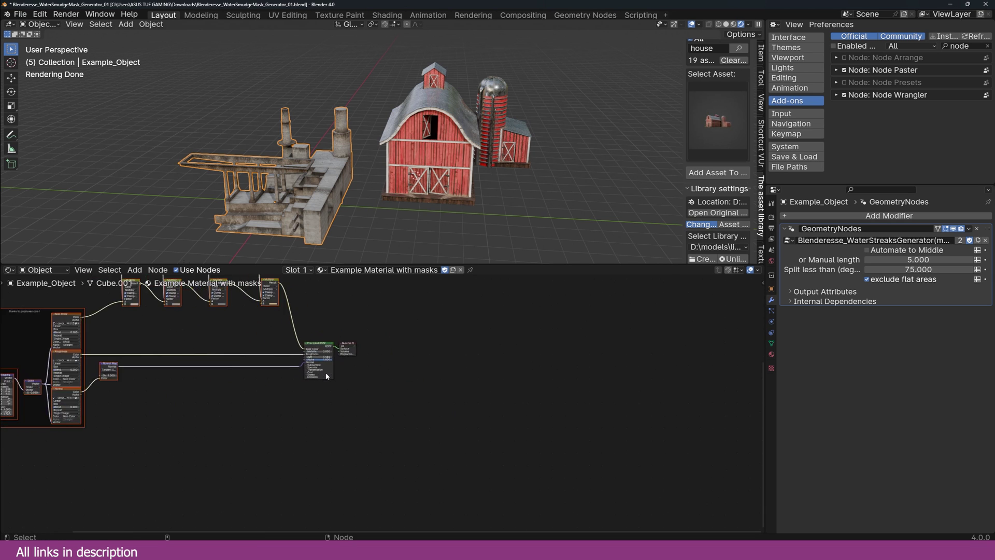
scroll(326, 372, "down", 2)
middle_click_drag(148, 334, 240, 370)
scroll(185, 361, "down", 2)
scroll(231, 372, "up", 2)
scroll(229, 371, "down", 2)
left_click(229, 372)
scroll(229, 372, "down", 4)
left_click_drag(122, 298, 367, 466)
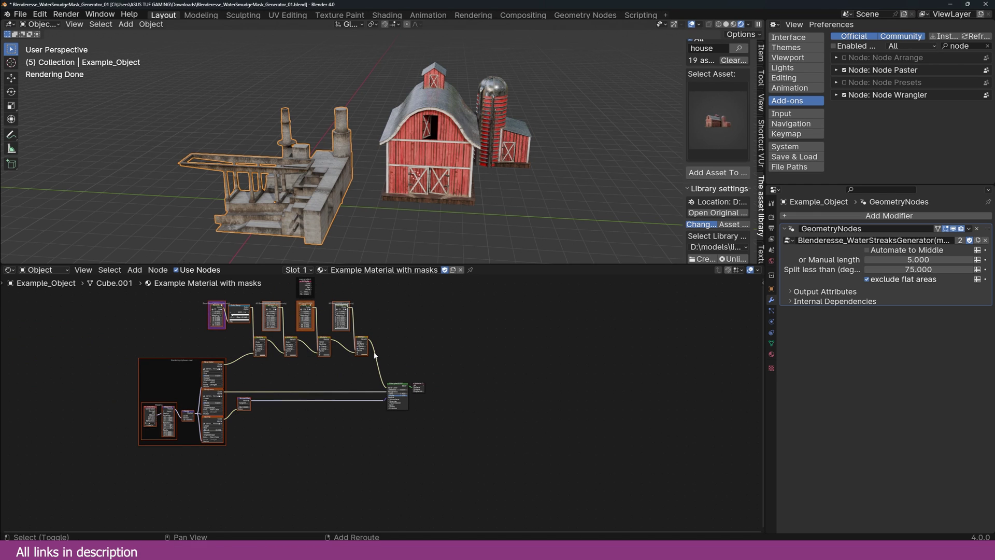
scroll(356, 399, "up", 1)
Select the farm house and paste the copied nodes above the existing nodes of its farm barn pbr texture .001 material.
left_click(455, 158)
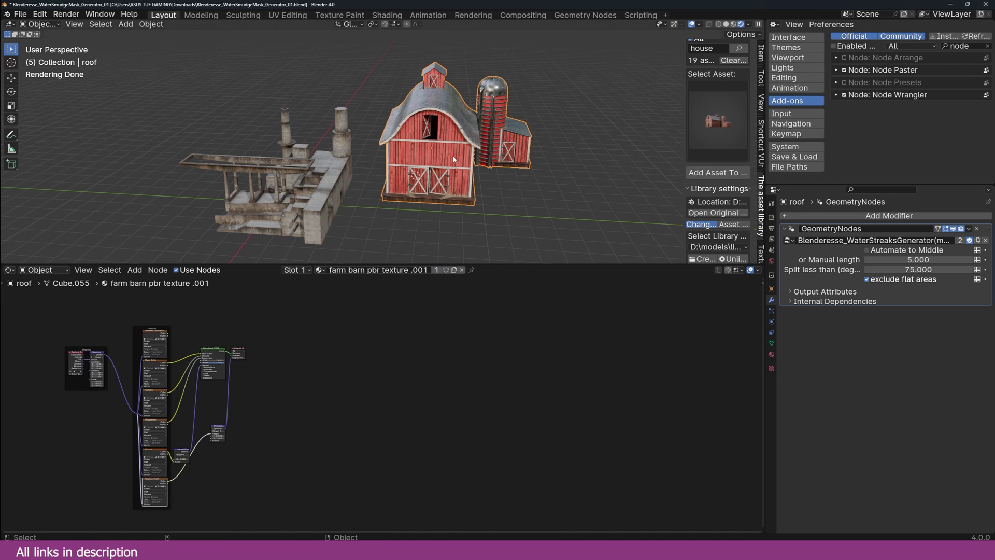
middle_click_drag(286, 312, 427, 337)
scroll(420, 355, "up", 2)
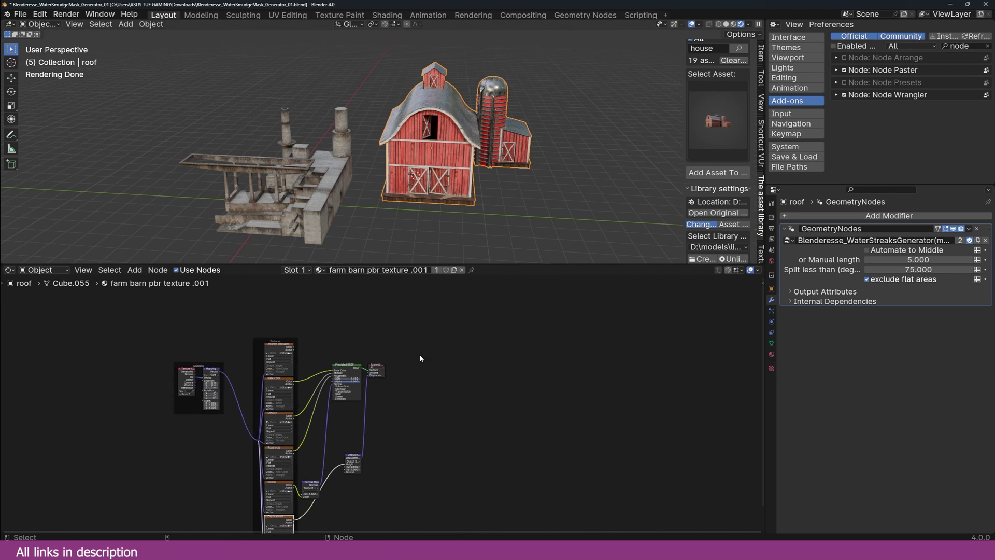
left_click(285, 356)
scroll(327, 341, "down", 3)
scroll(320, 331, "up", 1)
key("ctrl+v")
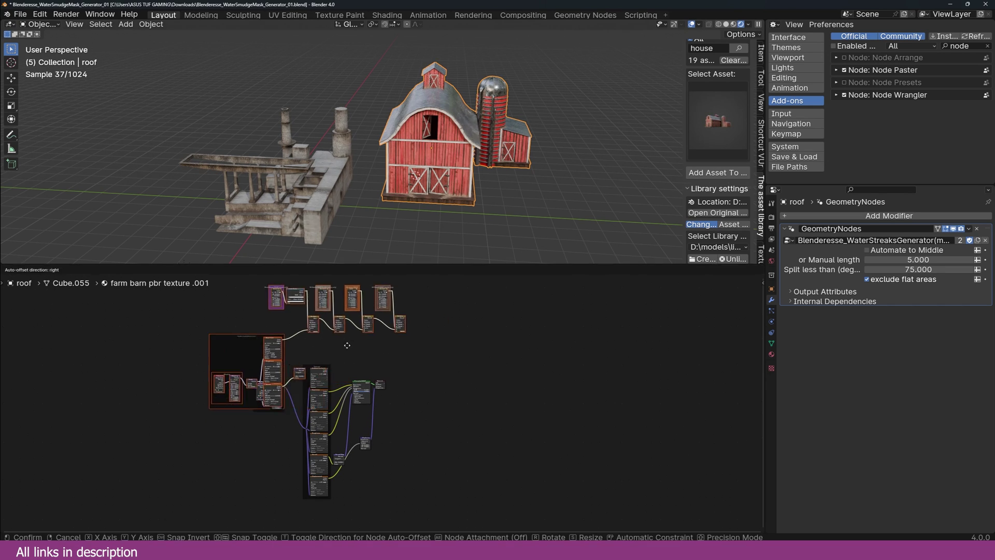
left_click(308, 225)
left_click(425, 182)
left_click(447, 342)
Preview the last pasted Multiply node on the farm house from several sides, and switch the preview back to the Principled BSDF.
scroll(389, 394, "up", 3)
middle_click_drag(408, 337, 431, 393)
scroll(429, 395, "up", 4)
left_click(371, 334, "ctrl+shift")
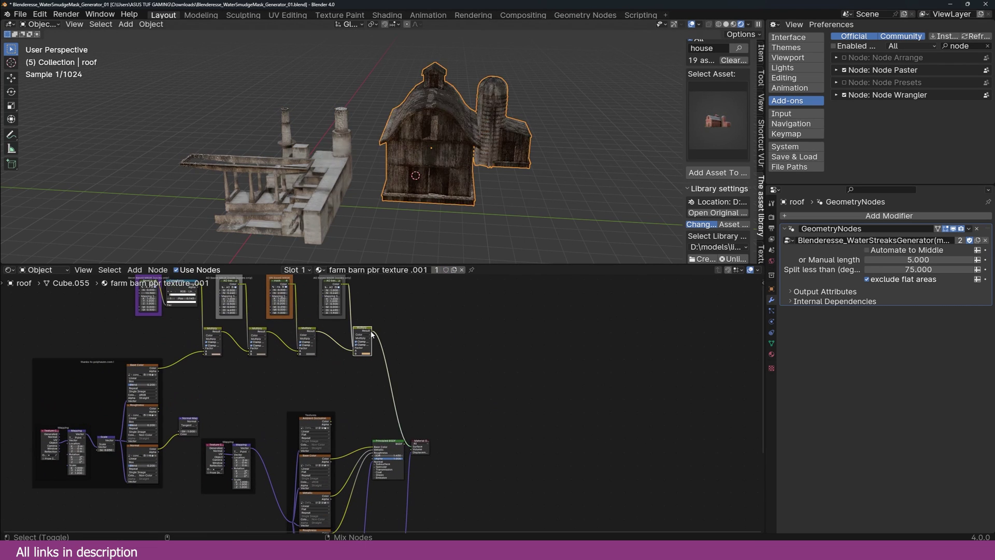
scroll(492, 163, "up", 1)
mouse_move(500, 163)
middle_mouse_down()
mouse_move(396, 148)
mouse_move(487, 165)
middle_mouse_up()
middle_click_drag(376, 401, 380, 380)
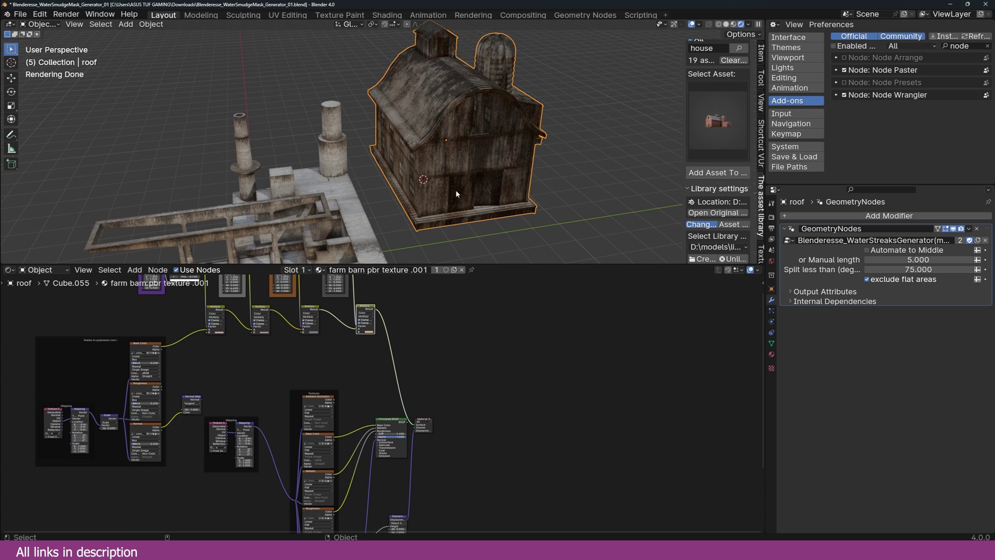
middle_click_drag(424, 181, 381, 146)
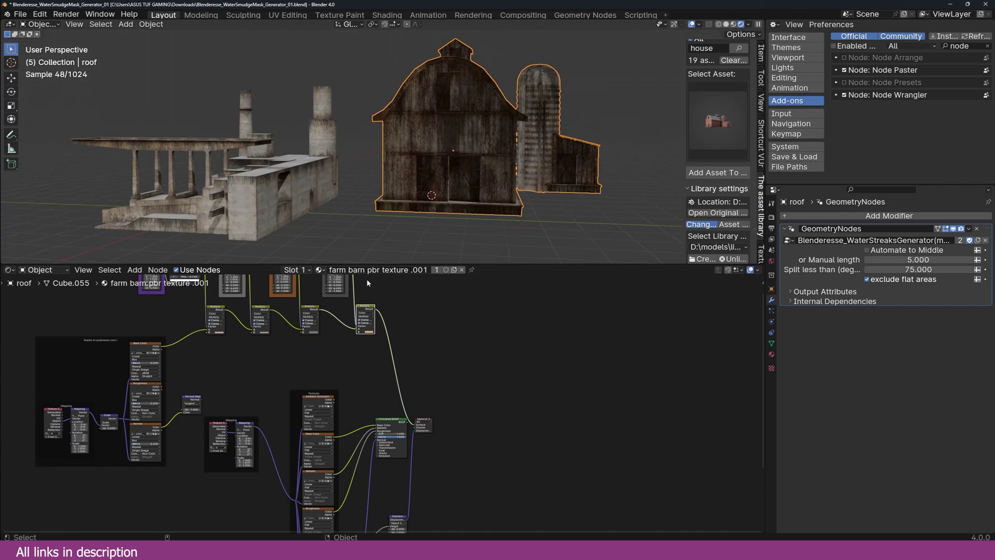
middle_click_drag(263, 167, 258, 156)
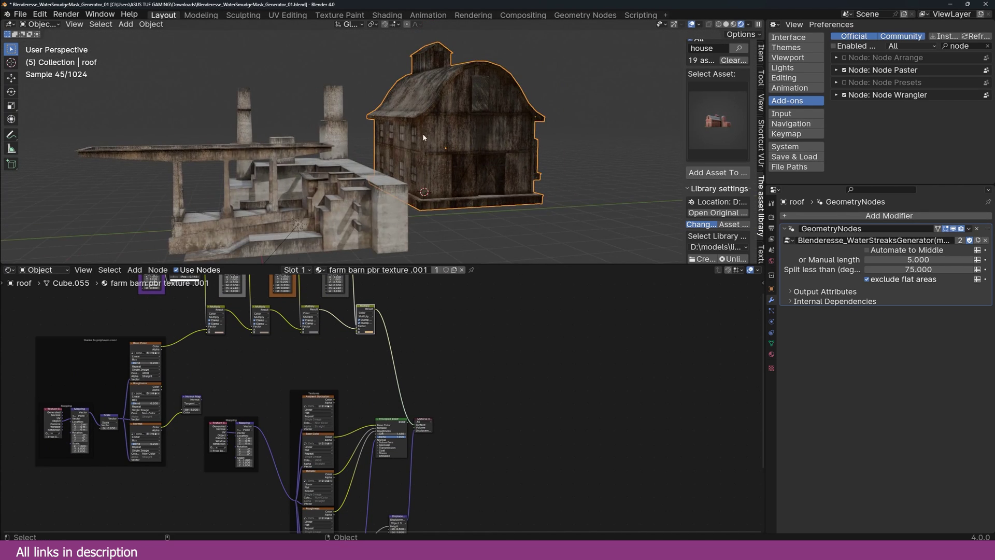
scroll(383, 404, "up", 3)
left_click(401, 425, "ctrl+shift")
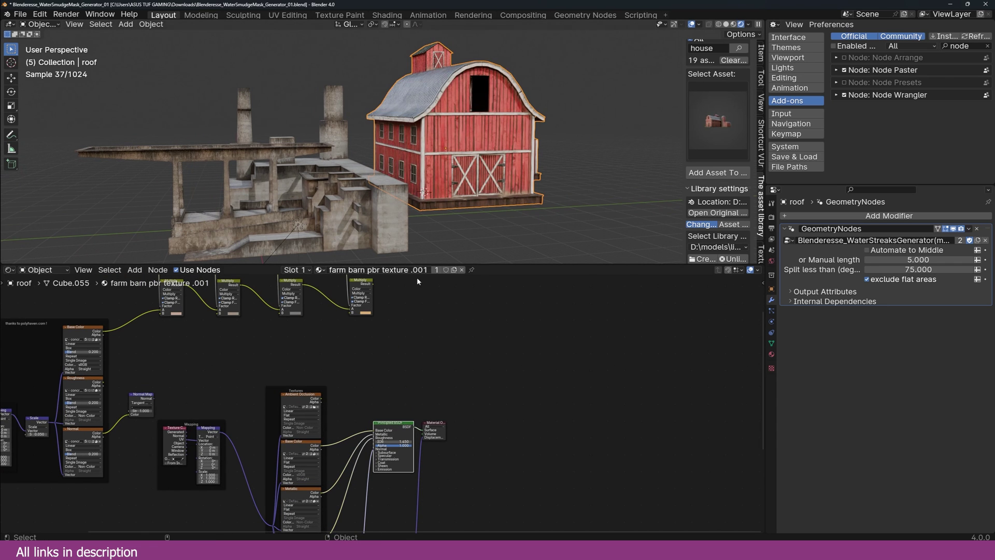
Select Example_Object and examine how its mask and Multiply nodes connect the Base Color texture to the Principled BSDF.
scroll(409, 331, "down", 5)
middle_click_drag(346, 340, 388, 340)
scroll(198, 343, "up", 7)
middle_click_drag(198, 344, 289, 355)
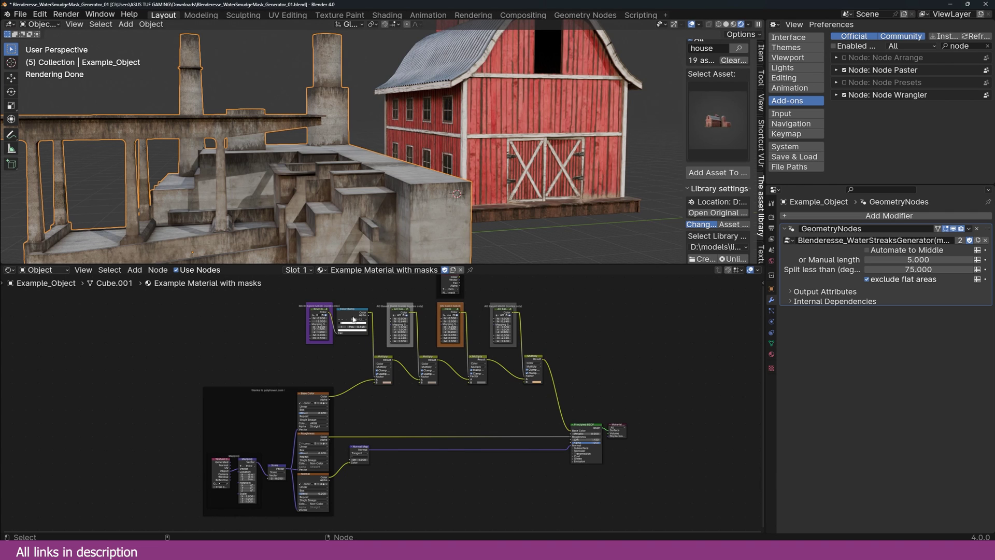
scroll(349, 330, "down", 2)
left_click_drag(242, 304, 540, 403)
left_click(372, 446)
middle_click_drag(371, 444, 387, 410)
scroll(360, 227, "up", 2)
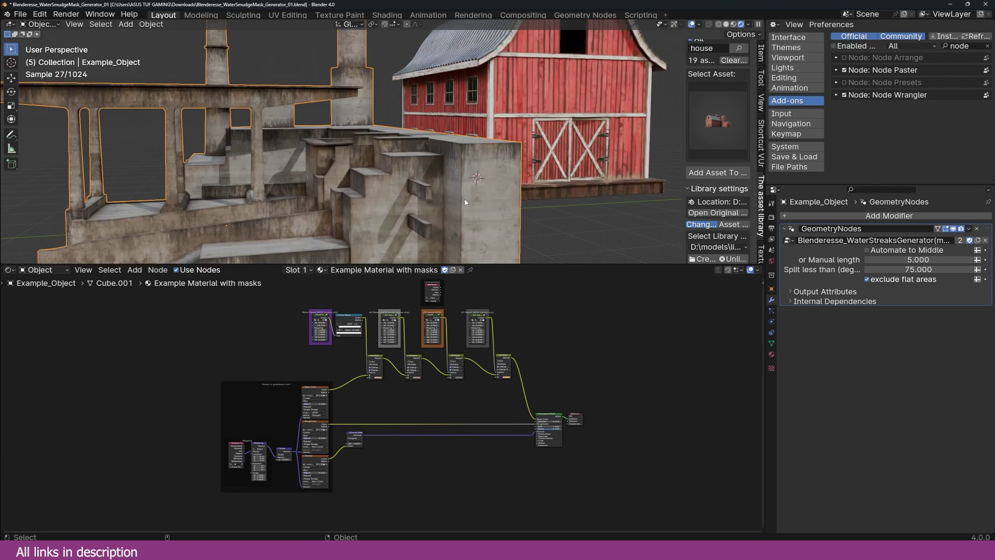
Preview Example_Object's Base Color texture without the masks, and return the preview to the Principled BSDF.
scroll(415, 385, "up", 2)
left_click(305, 384, "ctrl+shift")
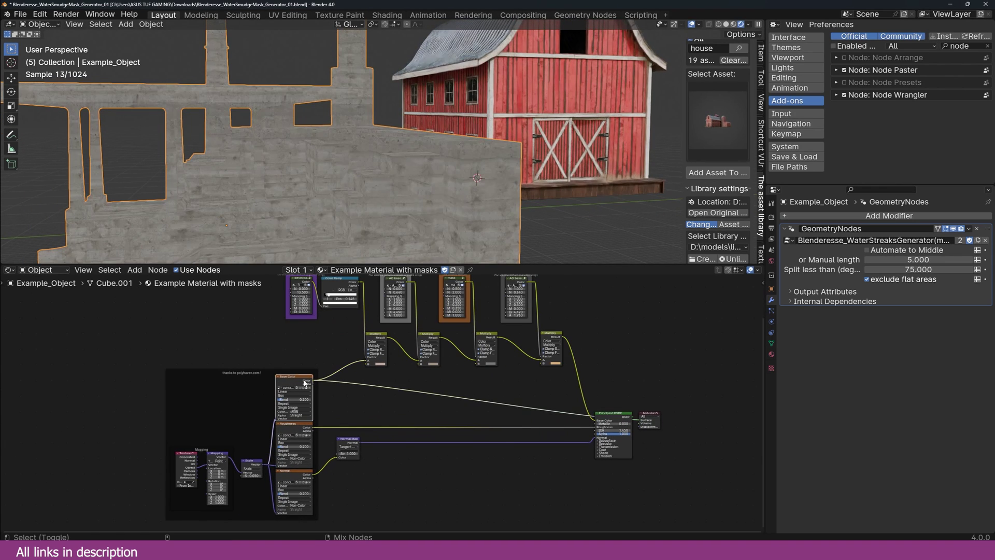
middle_click_drag(305, 384, 278, 384)
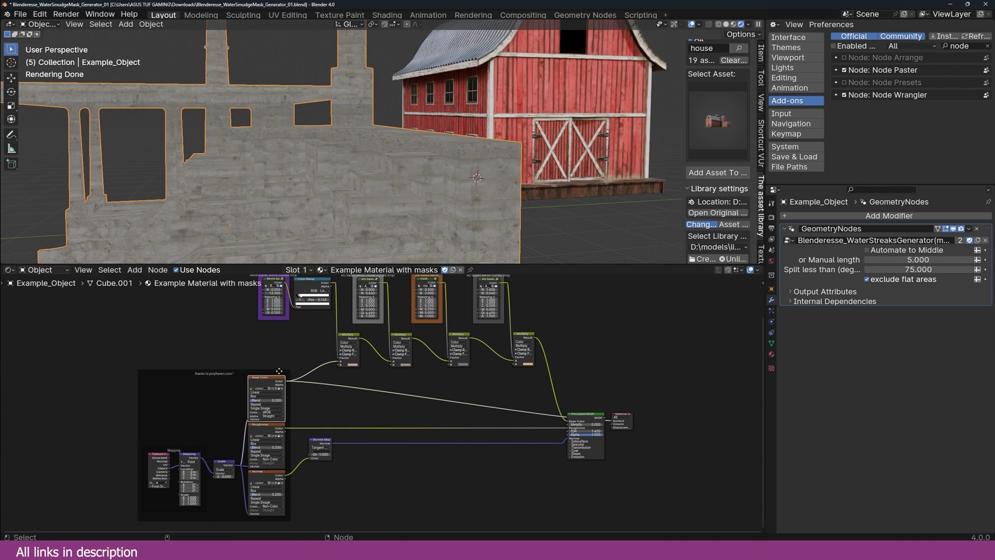
middle_click_drag(476, 322, 452, 343)
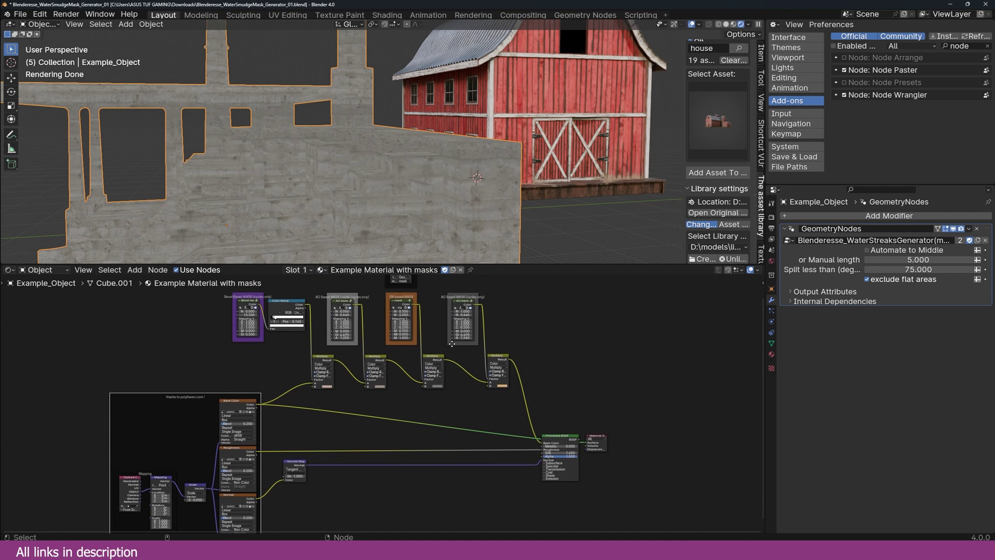
left_click(560, 437, "ctrl+shift")
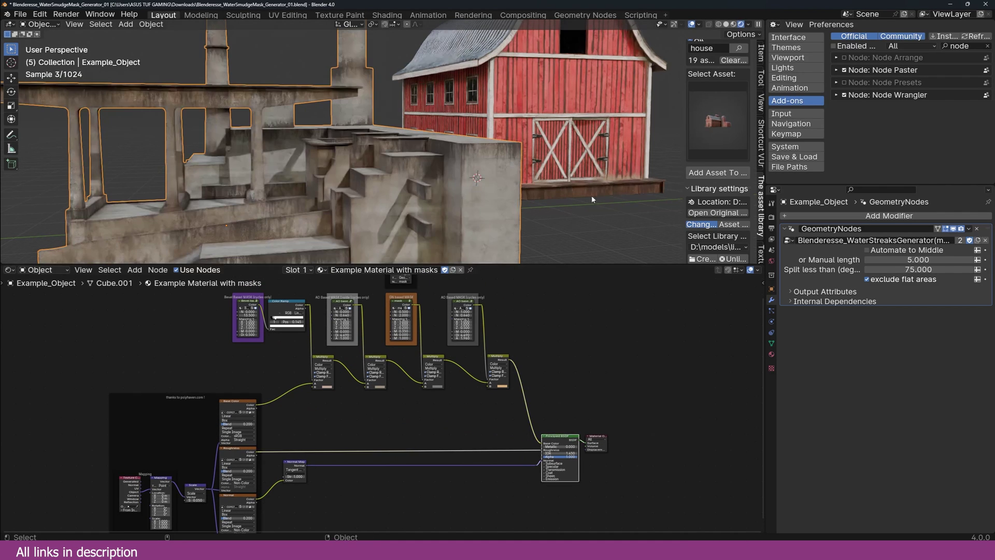
In the farm house material, move the pasted Base Color node aside and link the farm house's own Base Color to the first Multiply's A input.
left_click(486, 56)
scroll(371, 407, "down", 2)
middle_click_drag(362, 431, 403, 433)
scroll(403, 433, "up", 1)
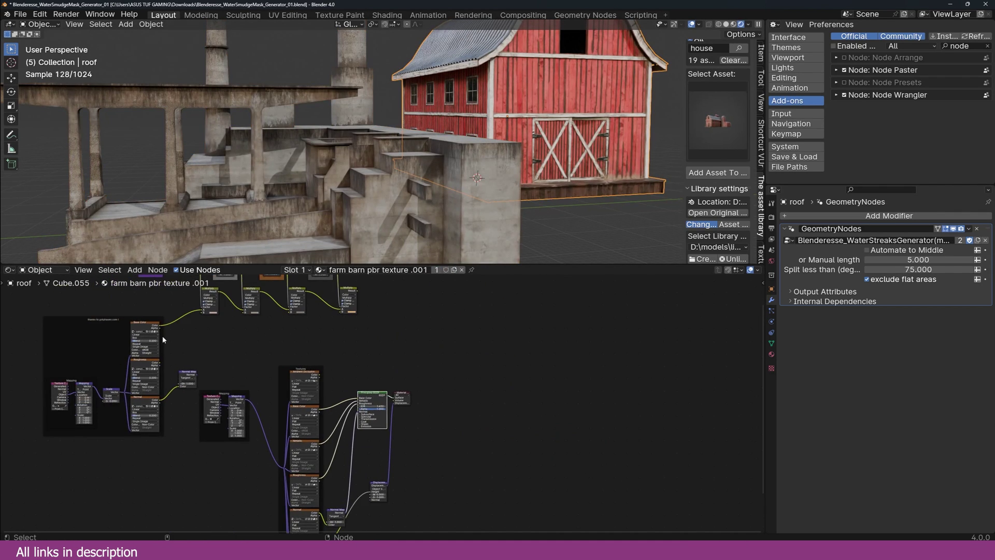
left_click_drag(153, 337, 165, 330)
left_click(209, 311)
scroll(364, 363, "up", 1)
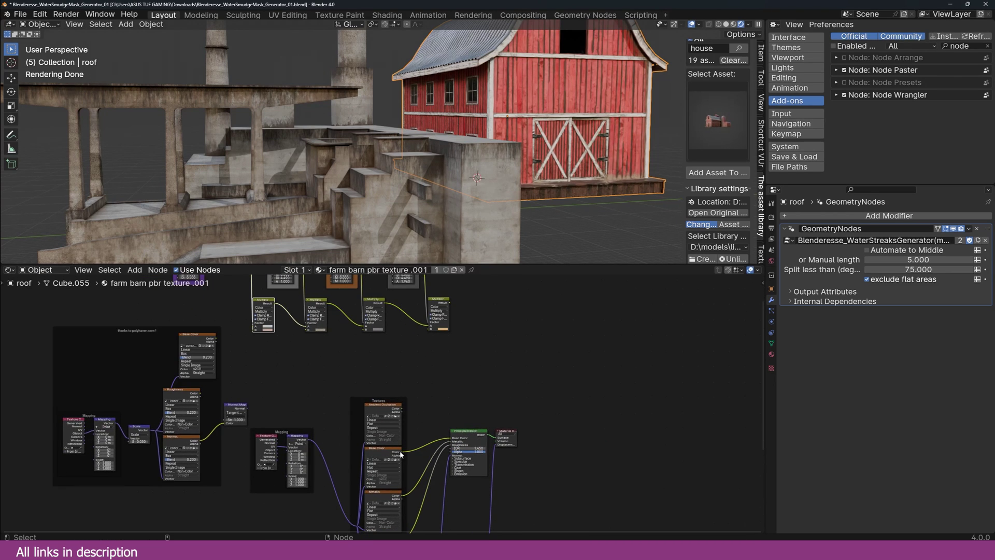
left_click_drag(401, 453, 255, 327)
Preview the last Multiply node, link its Result to the Principled BSDF's Base Color, and inspect the farm house from several sides.
left_click(443, 310, "ctrl+shift")
middle_click_drag(519, 156, 549, 164)
middle_click_drag(476, 349, 449, 339)
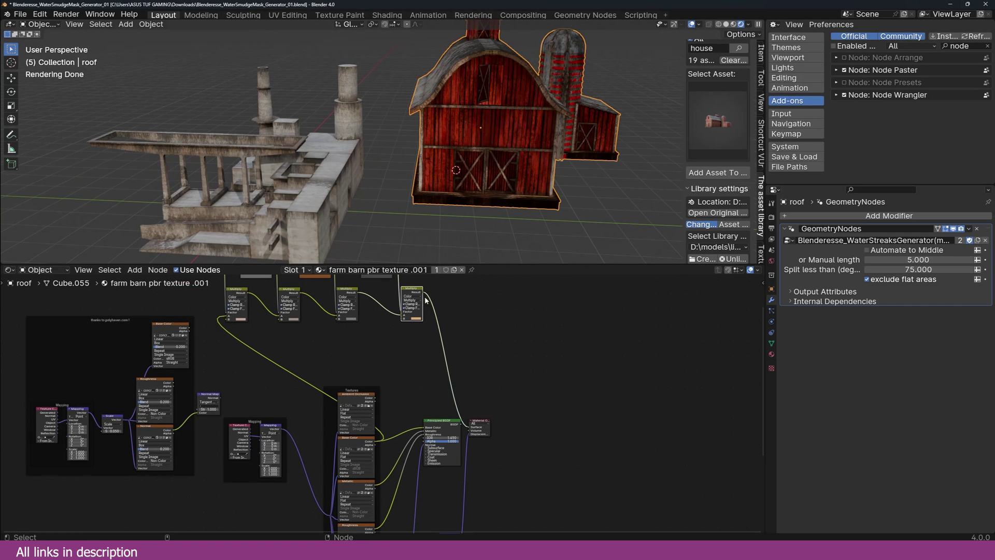
left_click_drag(422, 292, 424, 430)
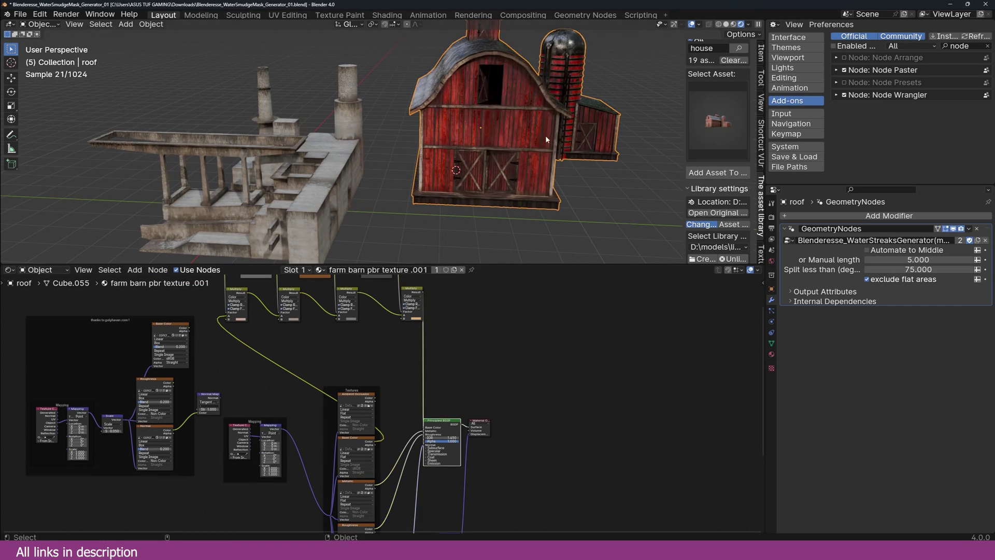
middle_click_drag(545, 135, 613, 143)
key("KP_Decimal")
middle_click_drag(494, 197, 581, 207)
scroll(394, 167, "down", 4)
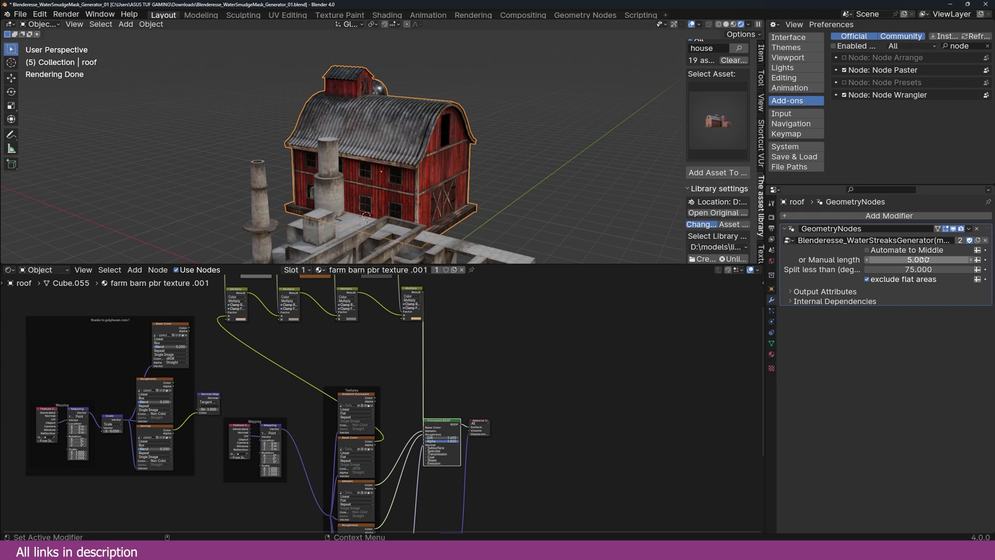
Set the farm house modifier's manual length to 24.960, enable Automate to Middle, and check the streaks from another side.
mouse_move(924, 260)
left_mouse_down()
mouse_move(907, 260)
mouse_move(954, 260)
mouse_move(923, 259)
left_mouse_up()
left_click(890, 250)
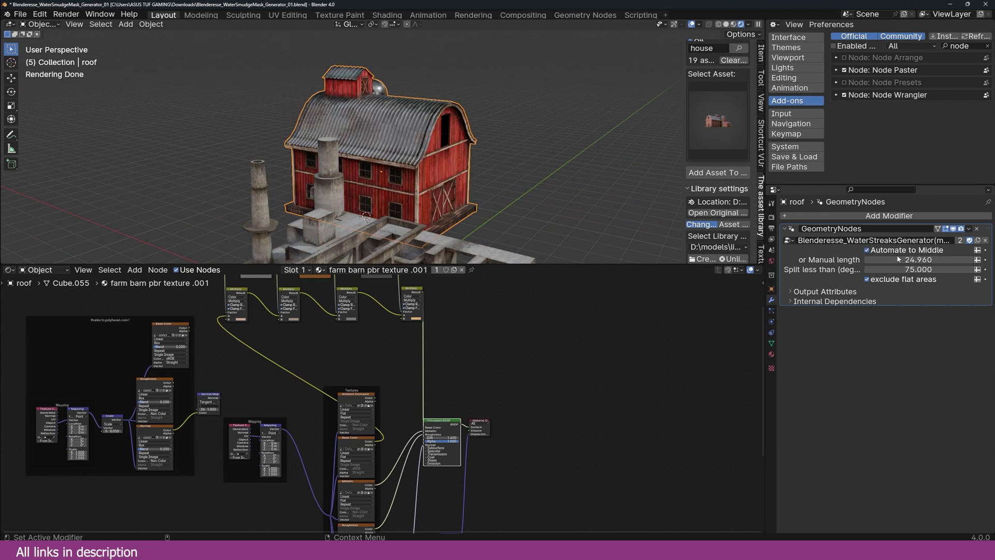
middle_click_drag(588, 156, 457, 167)
Delete the Ambient Occlusion texture node from the farm house material and check the model from above.
middle_click_drag(489, 391, 484, 340)
scroll(457, 339, "up", 6)
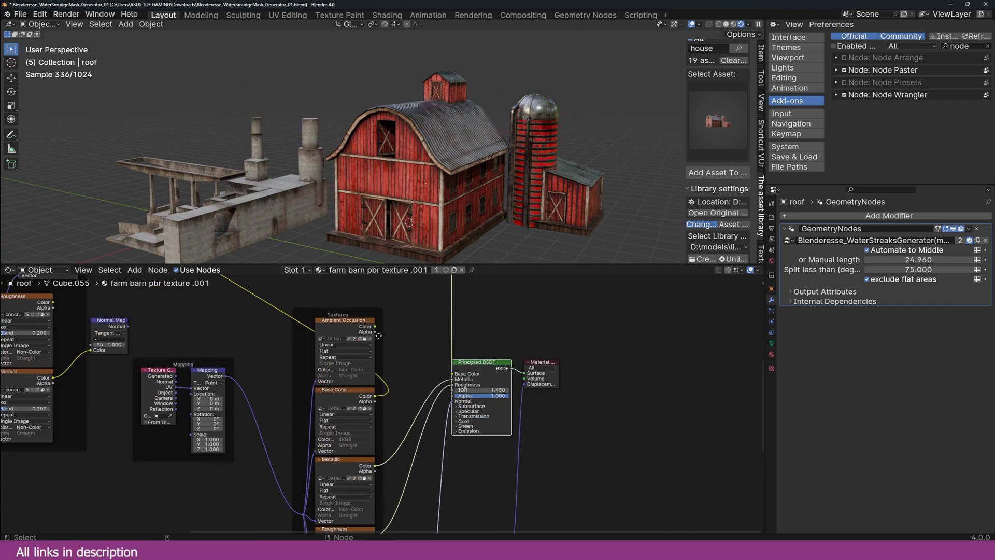
left_click(364, 336)
key("x")
scroll(390, 333, "down", 6)
middle_click_drag(381, 327, 341, 304)
middle_click_drag(513, 171, 433, 181)
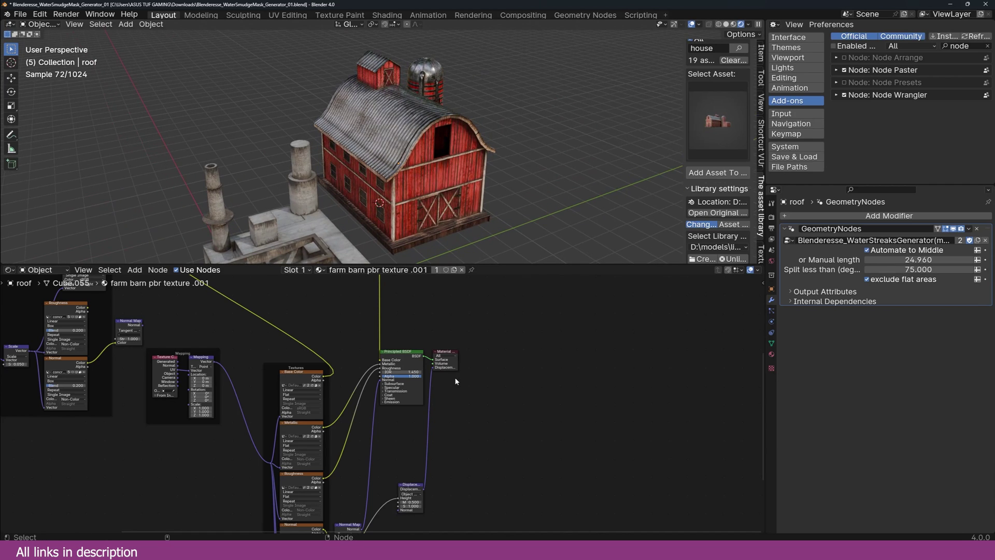
Compare the farm house with Base Color linked directly to the Principled BSDF, and relink the last Multiply's Result instead.
scroll(380, 379, "up", 2)
left_click_drag(309, 372, 380, 349)
scroll(334, 379, "down", 5)
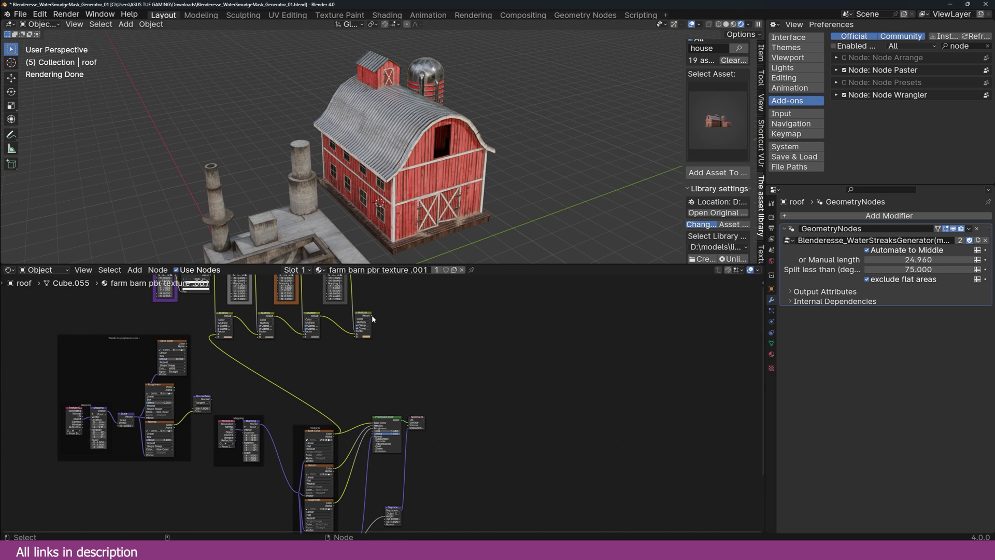
left_click_drag(371, 315, 375, 425)
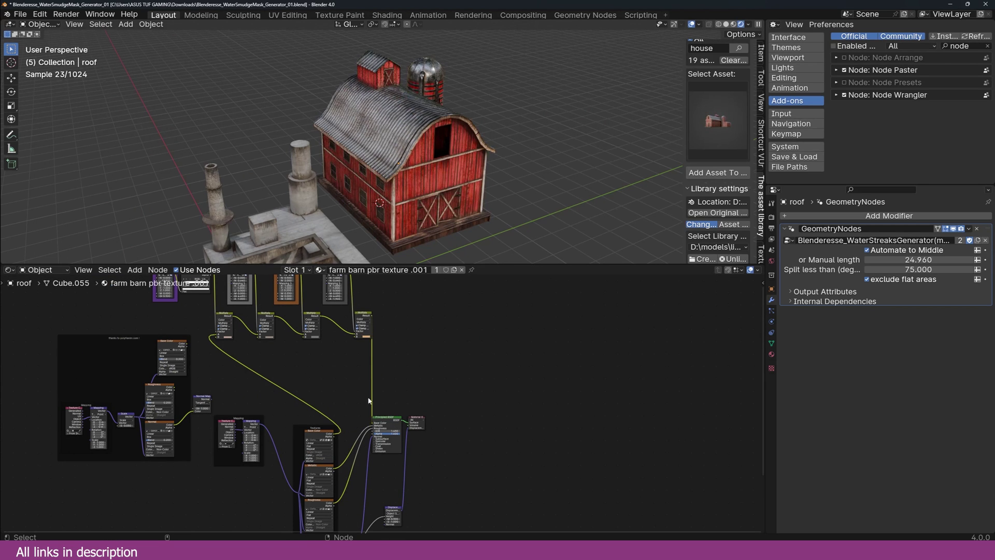
Delete the pasted Example_Object texture nodes, including their mapping nodes, frame and Normal Map, from the farm house material.
scroll(368, 396, "down", 2)
left_click_drag(146, 363, 279, 440)
key("Delete")
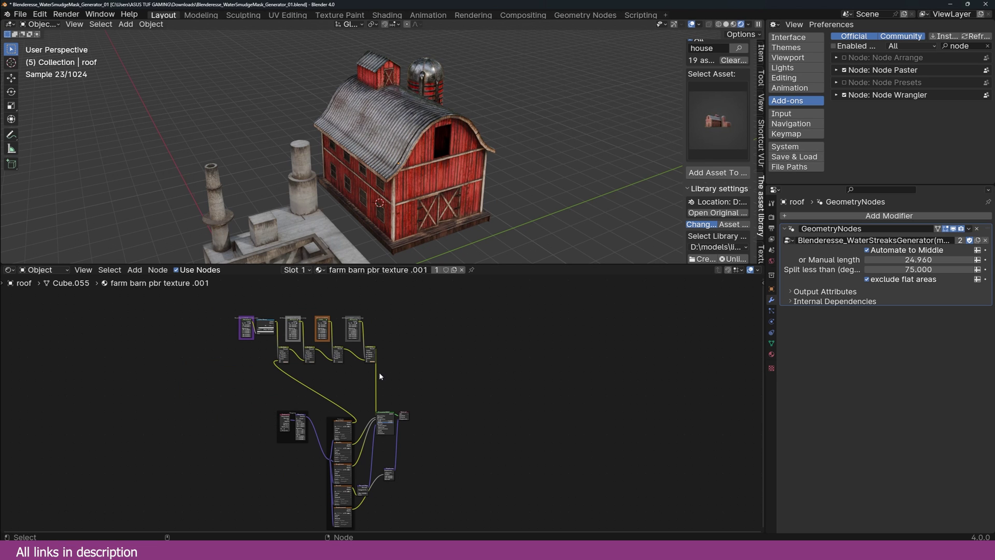
Group all the mask and Multiply nodes into one node group and return to the main material tree.
middle_click_drag(232, 305, 216, 308)
left_click_drag(193, 295, 431, 374)
key("ctrl+g")
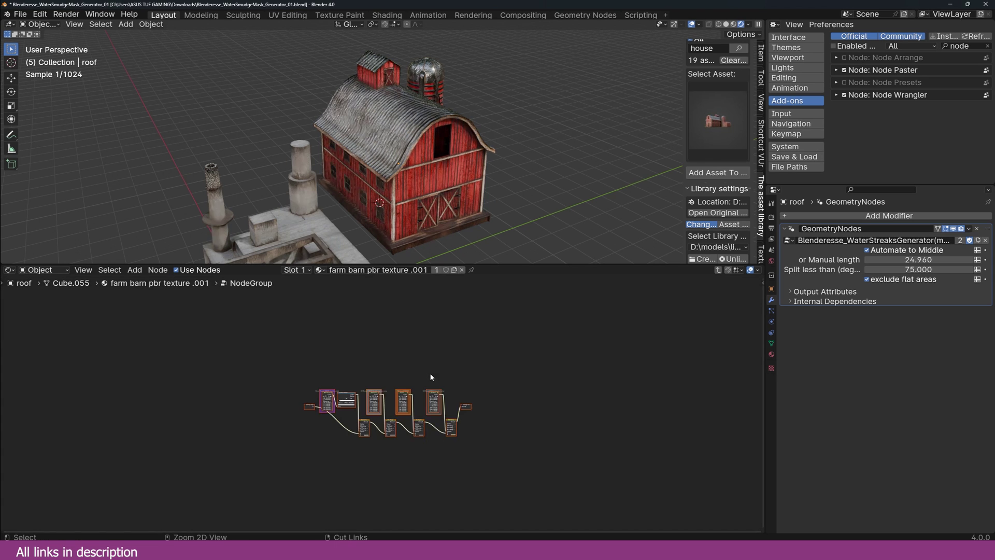
key("Tab")
Open the new node group, move its Group Input node lower beside the bevel mask, and exit the group.
scroll(326, 405, "up", 5)
left_click(326, 405)
middle_click_drag(376, 351, 419, 340)
scroll(277, 297, "up", 4)
left_click_drag(278, 285, 396, 371)
key("Tab")
scroll(396, 372, "up", 3)
middle_click_drag(306, 402, 418, 348)
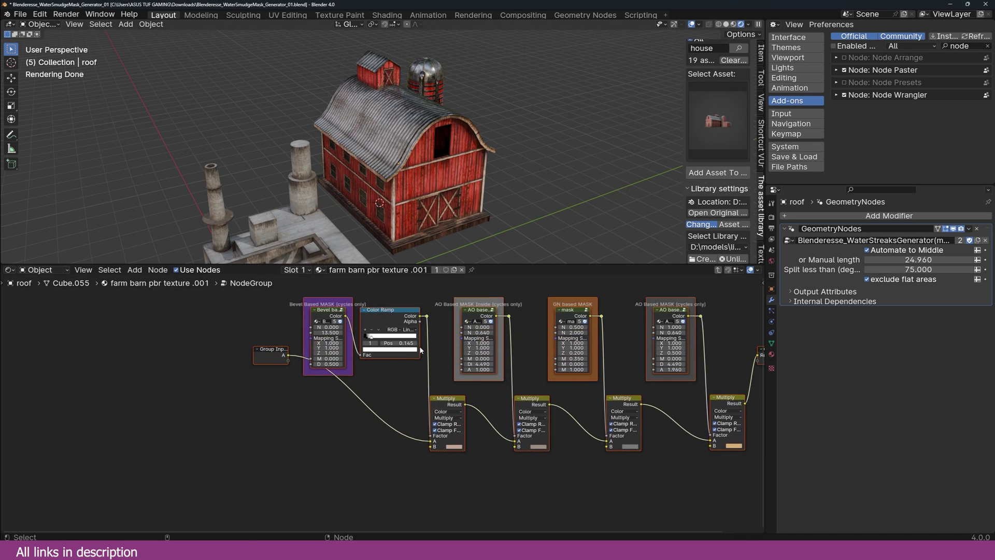
left_click_drag(272, 352, 258, 411)
left_click(277, 377)
key("Tab")
Move the node group down between the farm house's Base Color texture and the Principled BSDF.
scroll(447, 411, "up", 5)
scroll(430, 384, "down", 7)
middle_click_drag(401, 356, 395, 336)
left_click_drag(398, 341, 396, 443)
middle_click_drag(417, 451, 351, 359)
scroll(395, 340, "up", 2)
left_click_drag(281, 331, 294, 336)
scroll(294, 336, "up", 3)
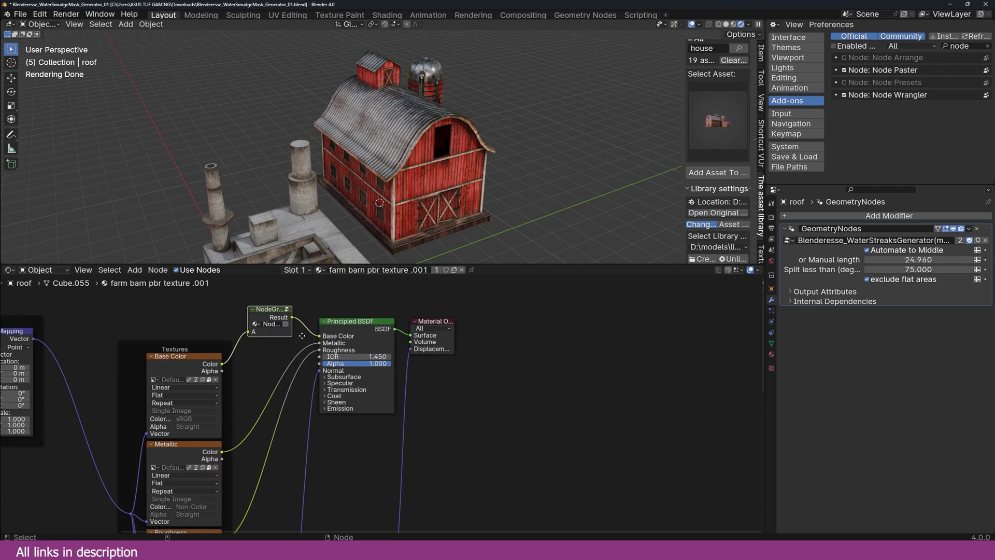
Try linking the Base Color texture directly to the Principled BSDF's Base Color, bypassing the node group.
middle_click_drag(279, 337, 247, 360)
left_click_drag(188, 388, 285, 359)
scroll(383, 403, "down", 3)
scroll(523, 166, "down", 2)
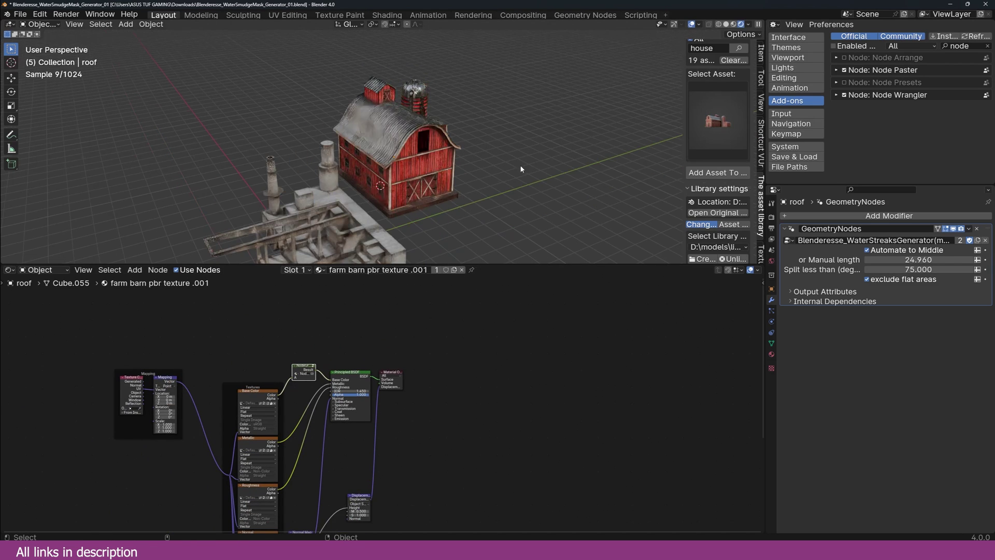
Add the white two-storey house from the asset library to the scene and move it clear of the red barn.
left_click(706, 112)
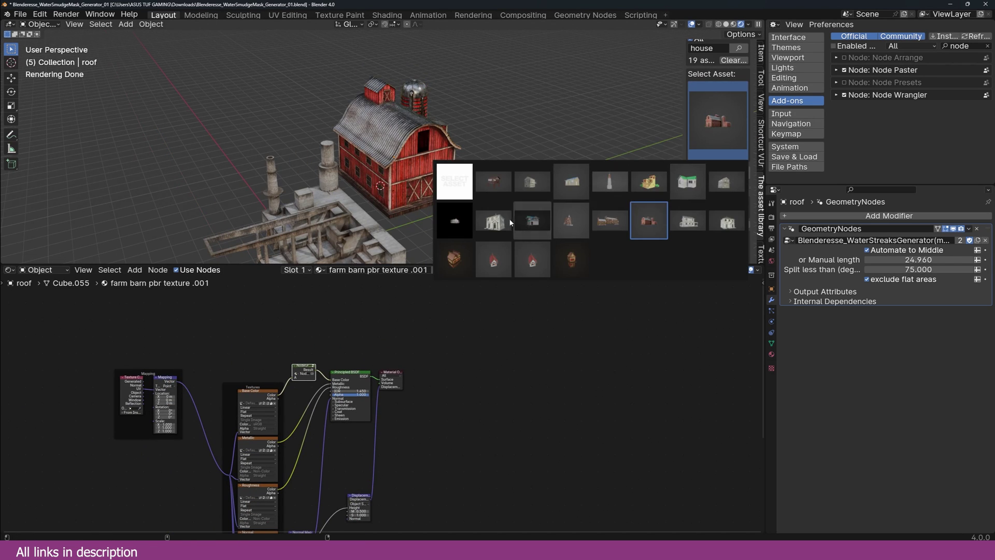
left_click(682, 233)
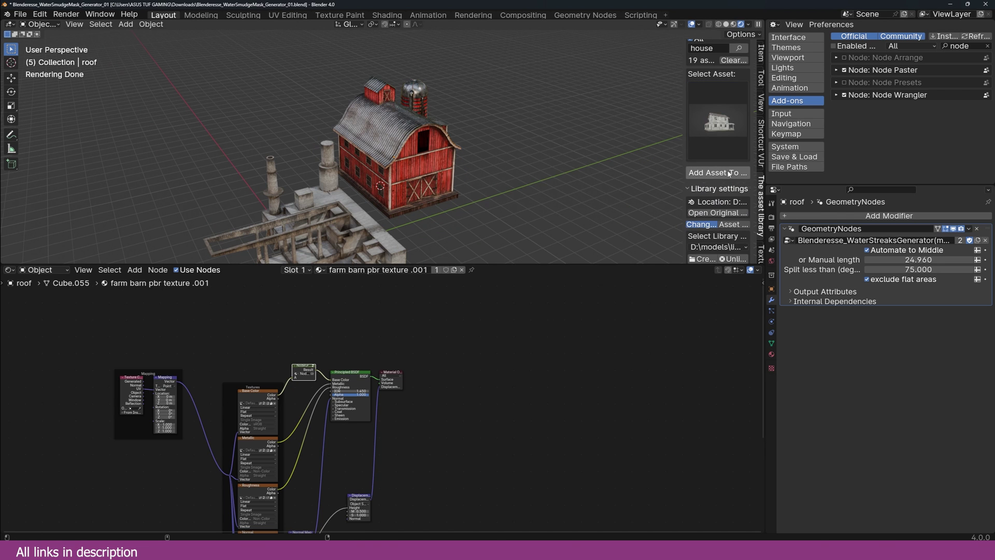
key("KP_1")
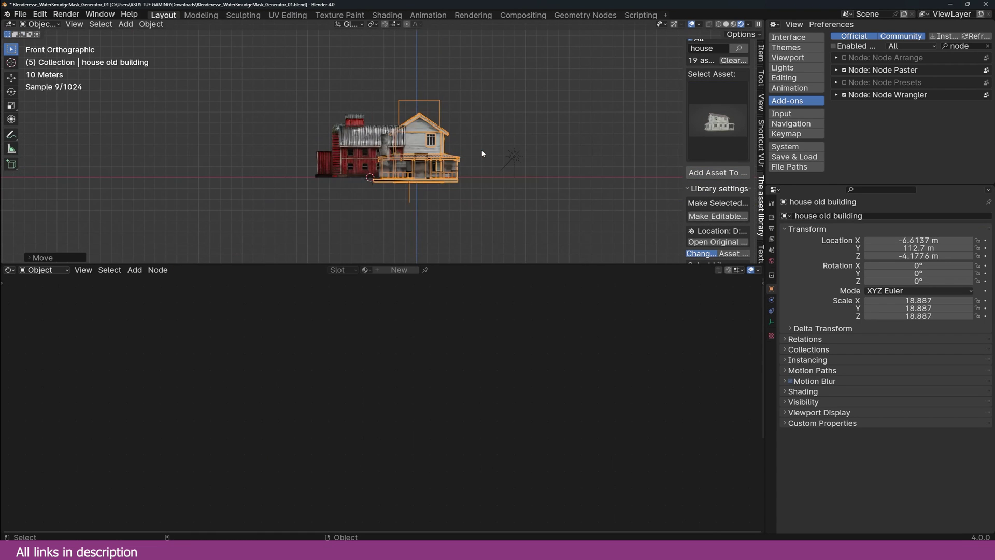
key("g")
left_click(544, 145)
Make the linked house asset editable and deselect it.
middle_click_drag(544, 145, 529, 165)
left_click(709, 216)
left_click(473, 161)
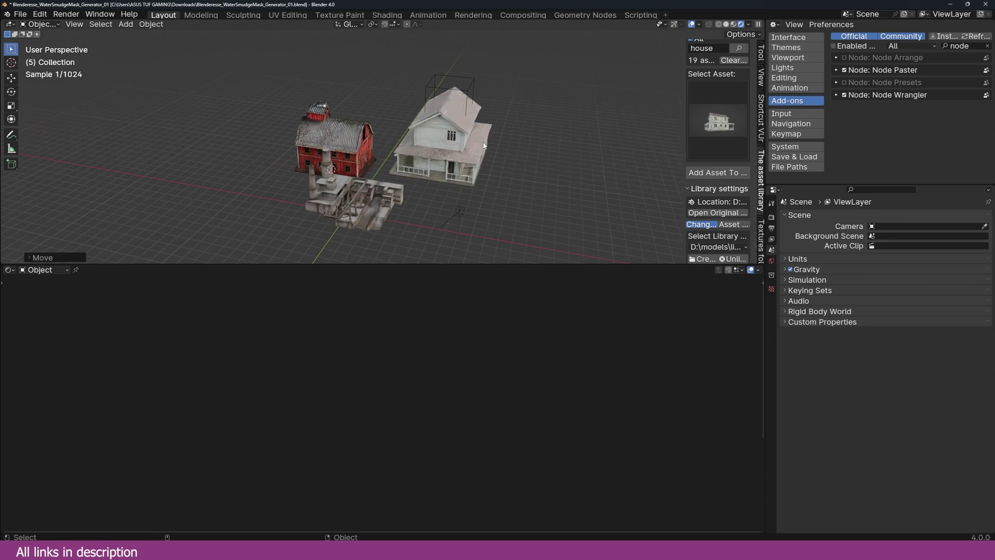
Select the concrete example object and move its framed texture and mapping nodes down and away from the mask nodes.
scroll(290, 161, "up", 5)
left_click(289, 162)
left_click(254, 161)
scroll(327, 375, "down", 4)
scroll(359, 387, "up", 2)
middle_click_drag(364, 406, 375, 378)
scroll(375, 377, "down", 2)
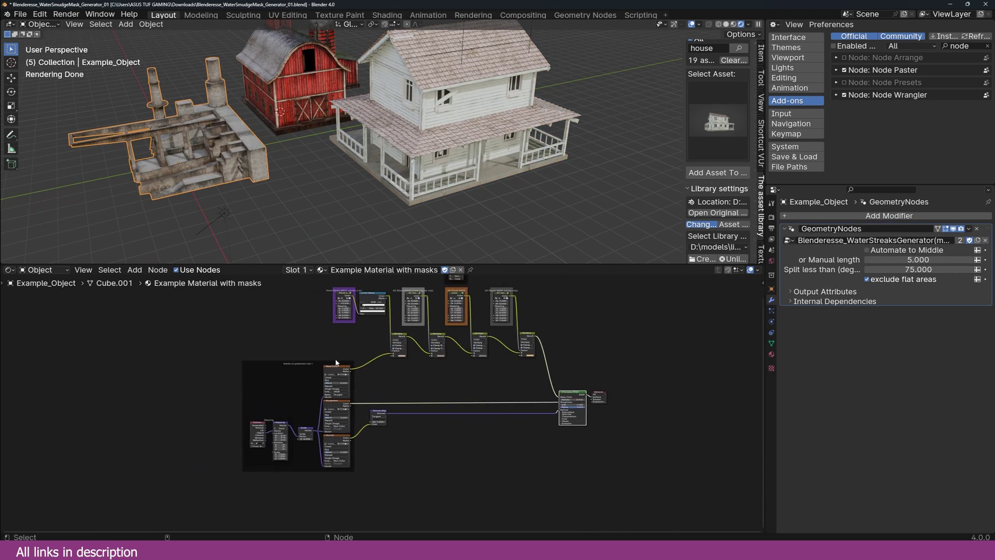
left_click_drag(340, 347, 202, 530)
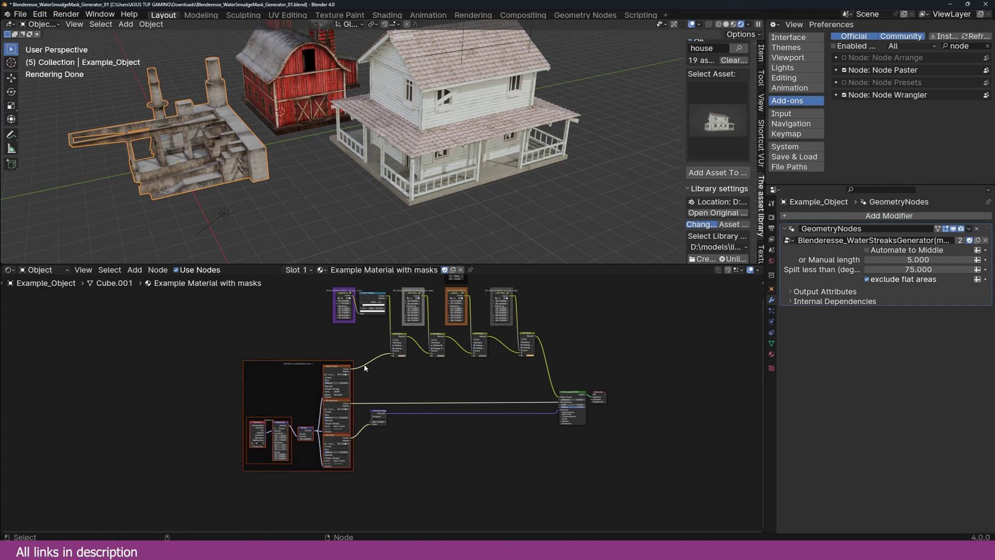
key("g")
left_click(284, 376)
Move the separate small framed node above the masks far over to the upper-left of the example material tree.
middle_click_drag(338, 340, 314, 366)
left_click(439, 297)
key("g")
left_click(218, 306)
Group the example material's mask and Multiply nodes into one node group and move it closer to the Base Color texture.
left_click_drag(300, 303, 564, 414)
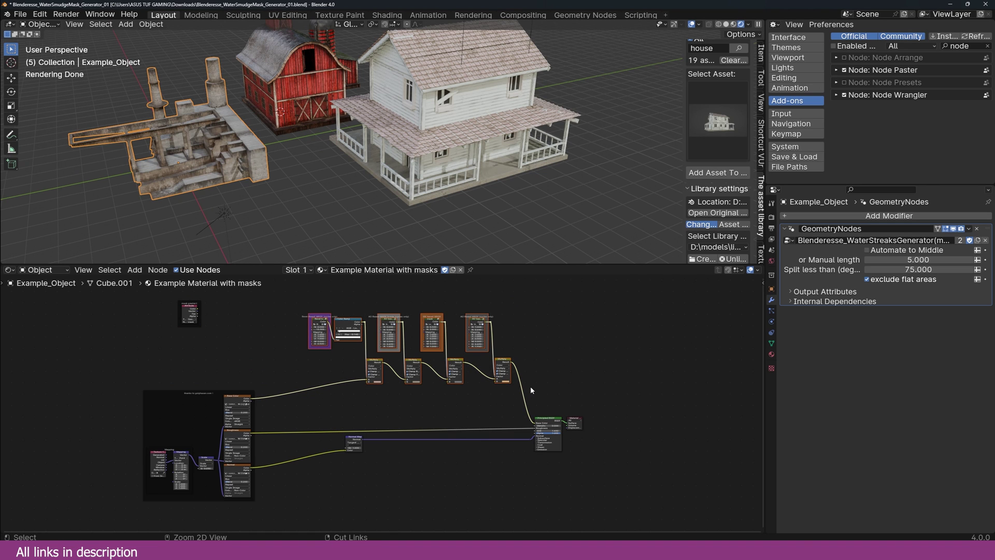
key("ctrl+g")
key("Tab")
key("g")
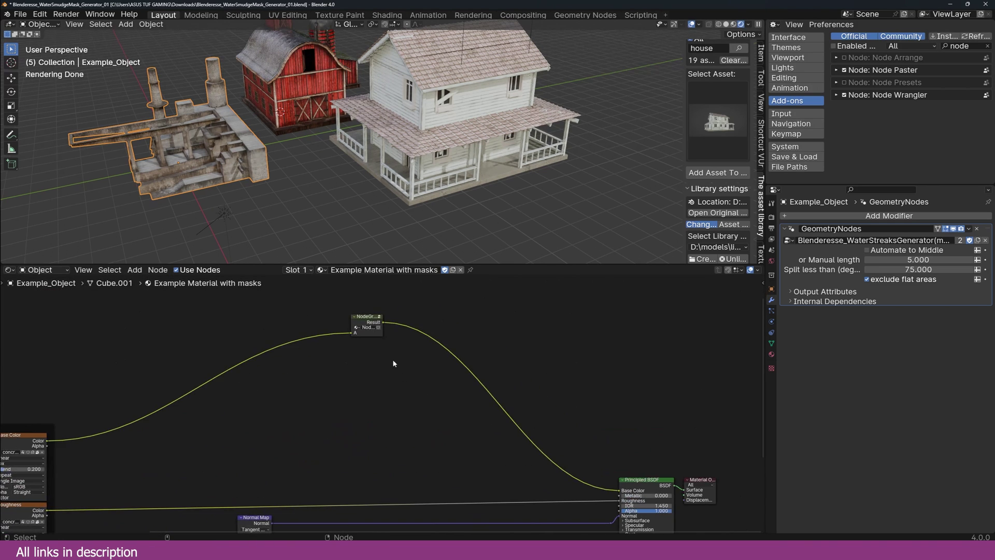
left_click(288, 384)
scroll(289, 392, "up", 1)
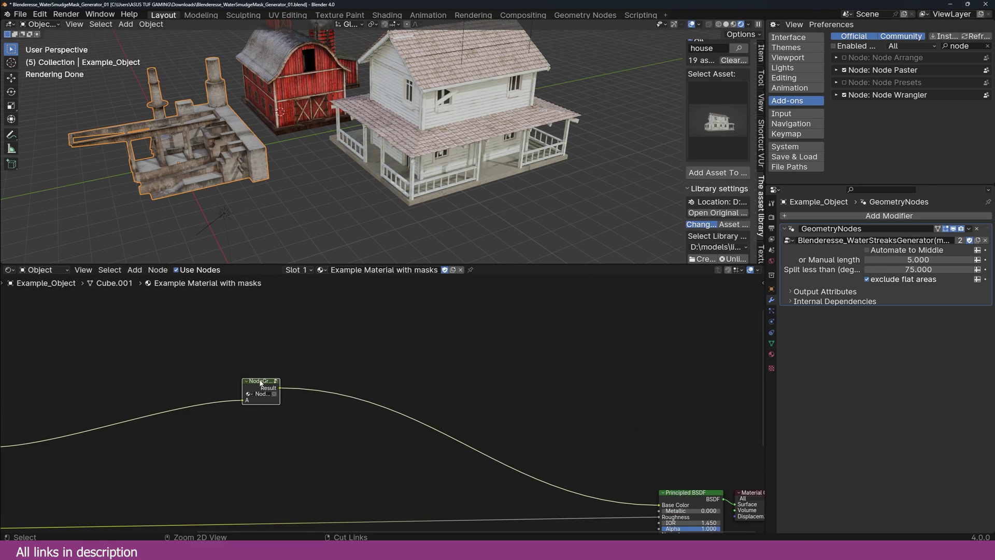
Copy the node group into the house's material and insert it between the Base Color texture and the Principled BSDF.
left_click(529, 146)
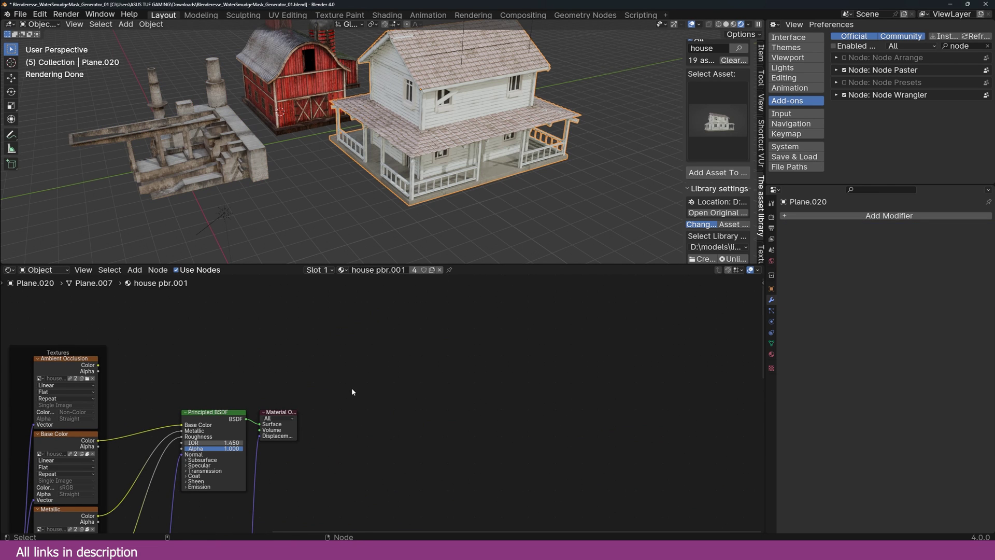
key("ctrl+v")
scroll(384, 389, "down", 1)
left_click_drag(353, 385, 147, 366)
middle_click_drag(216, 397, 284, 351)
left_click_drag(217, 324, 241, 379)
left_click(185, 388)
left_click(297, 372)
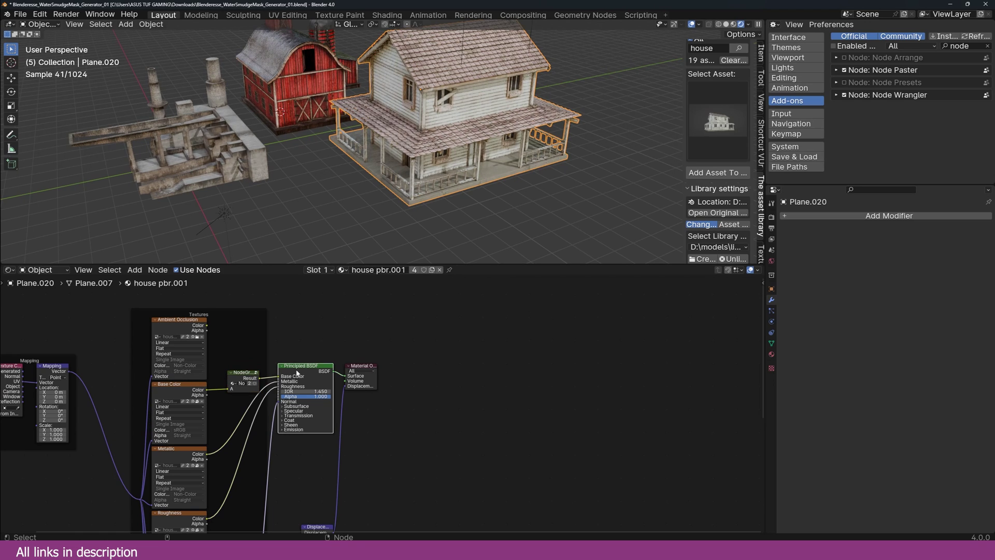
Mute and unmute the node group twice to compare the house with and without the smudge masks.
middle_click_drag(491, 123, 485, 158)
scroll(484, 158, "up", 2)
left_click(241, 376)
key("m")
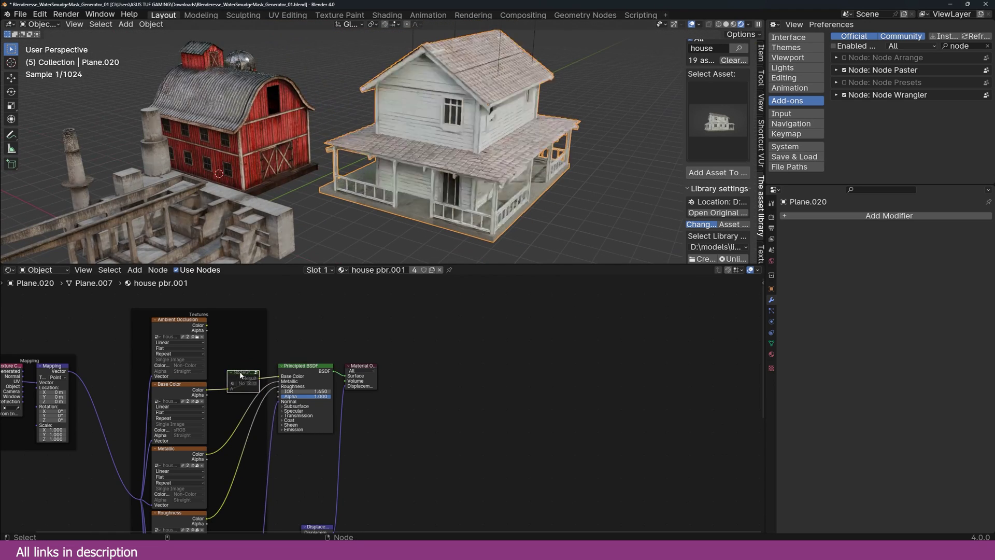
key("m")
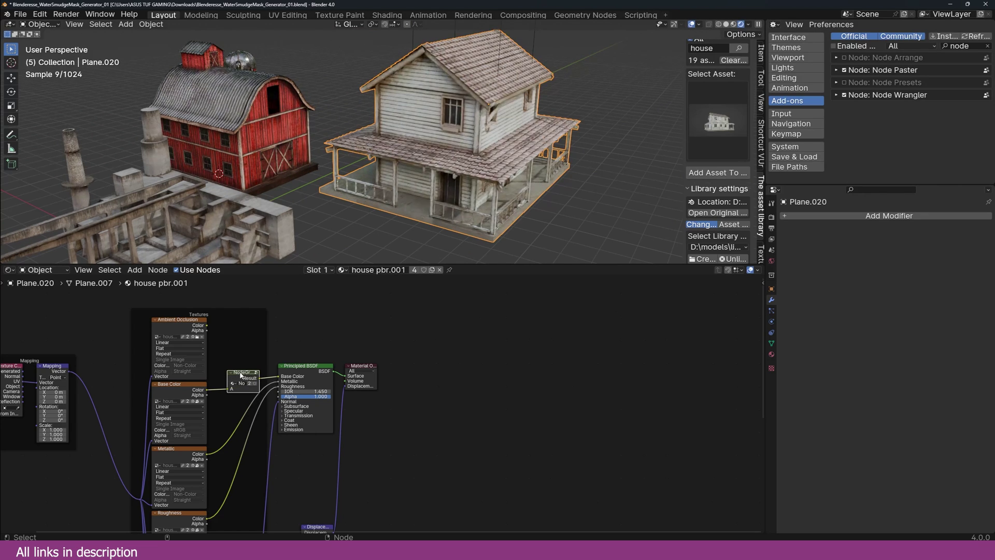
scroll(484, 168, "up", 3)
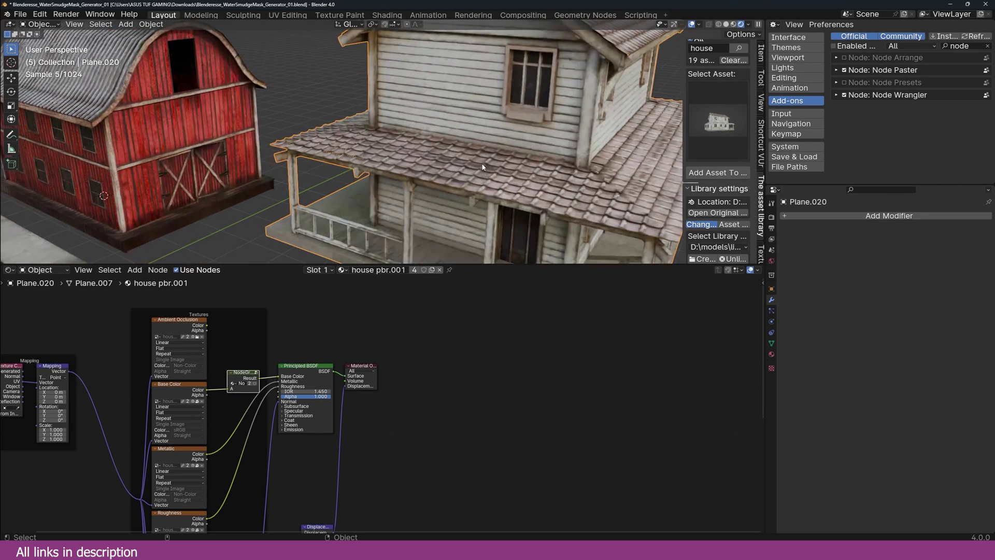
key("m")
key("m")
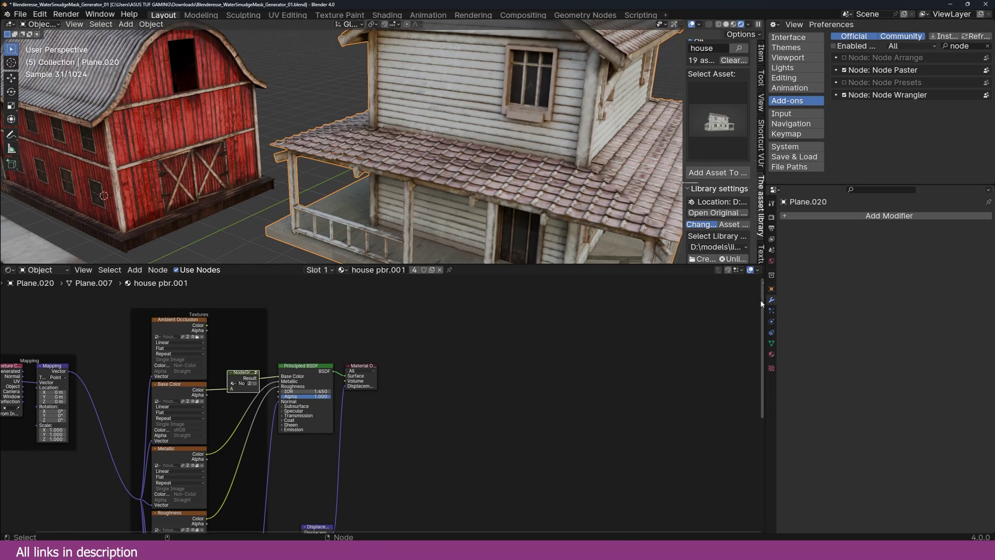
scroll(541, 211, "down", 3)
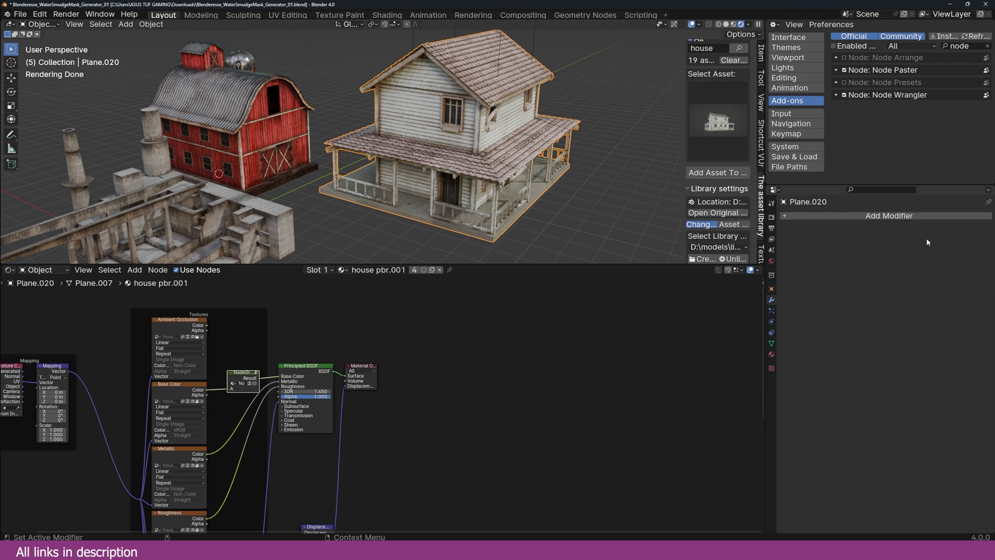
Copy the water streaks modifier from the example object to the house and set its Manual length to 18.150.
left_click(123, 205)
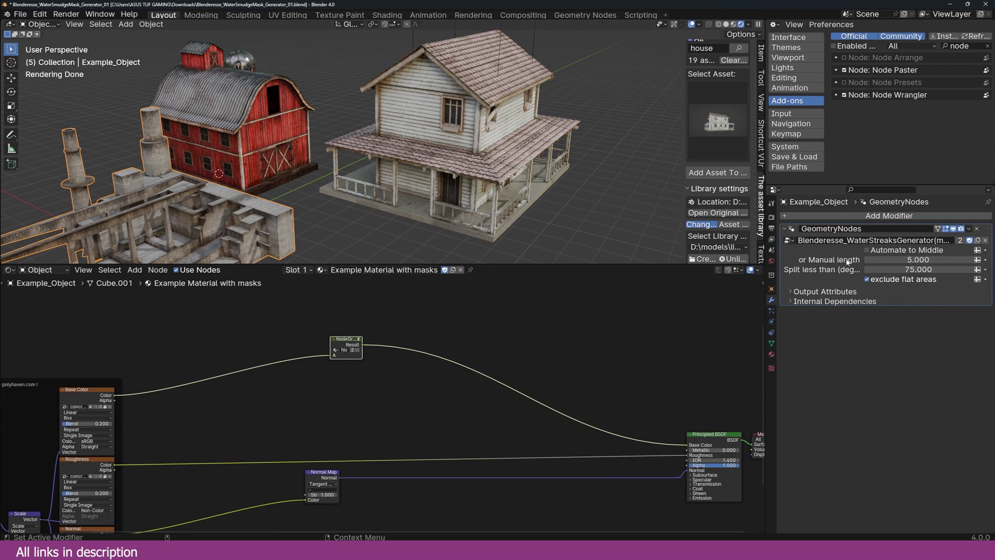
left_click(427, 149)
left_click(235, 211, "shift")
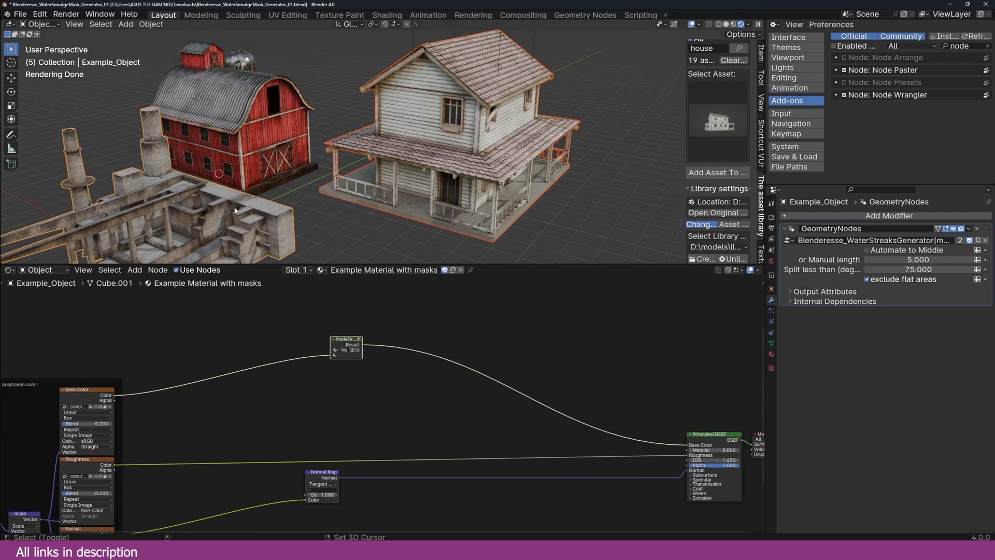
key("ctrl+l")
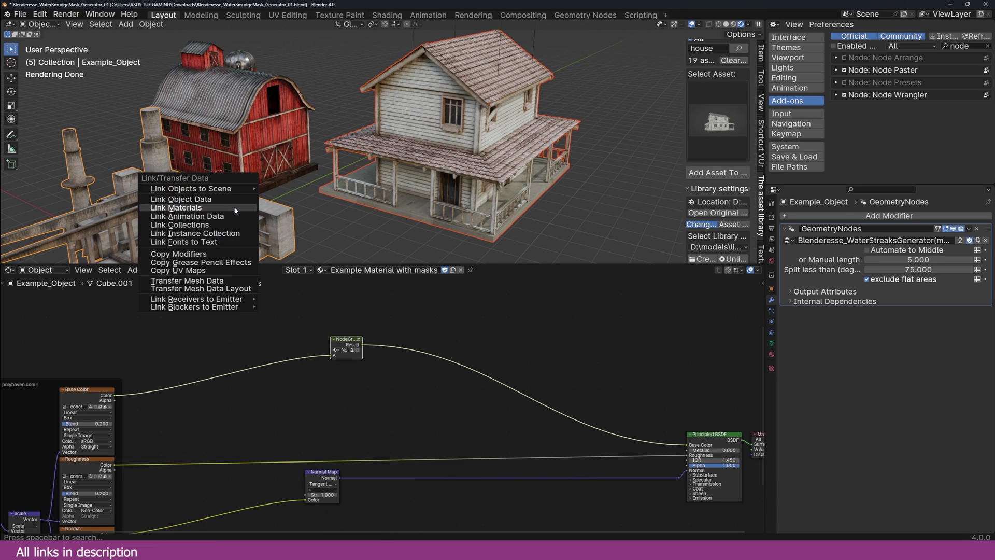
left_click(176, 254)
left_click(539, 202)
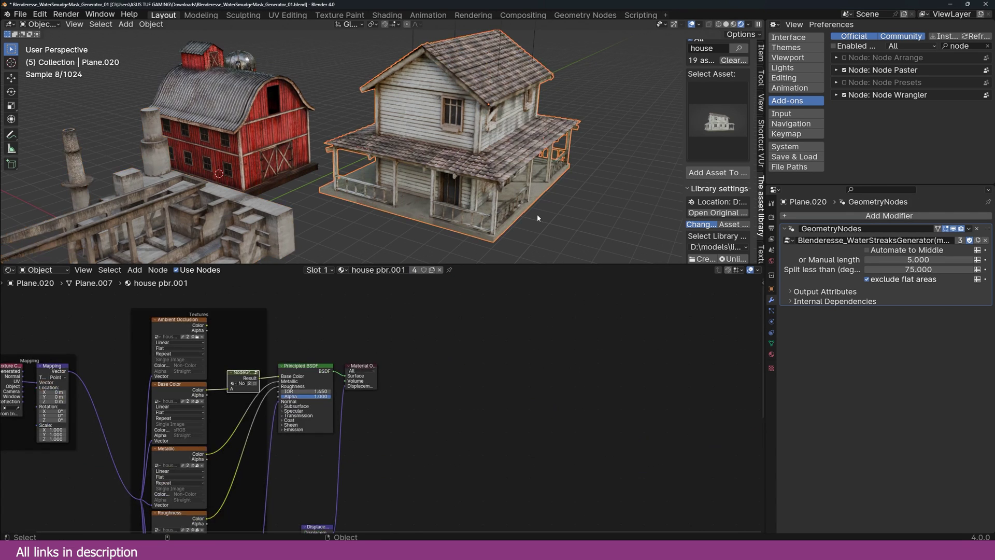
mouse_move(919, 260)
left_mouse_down()
mouse_move(940, 260)
mouse_move(928, 260)
left_mouse_up()
Apply the house's scale and rotation.
middle_click_drag(565, 184, 467, 150)
key("ctrl+a")
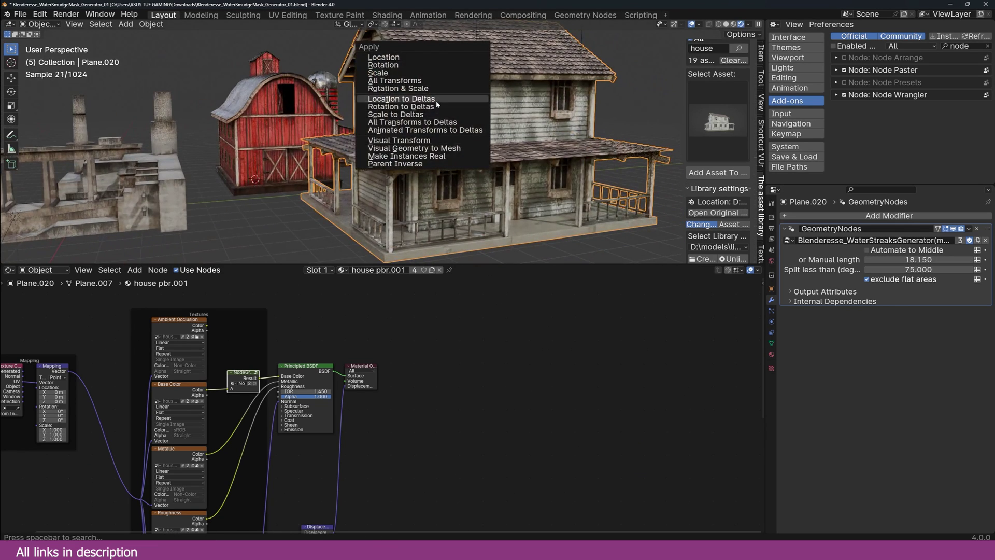
left_click(435, 74)
key("ctrl+a")
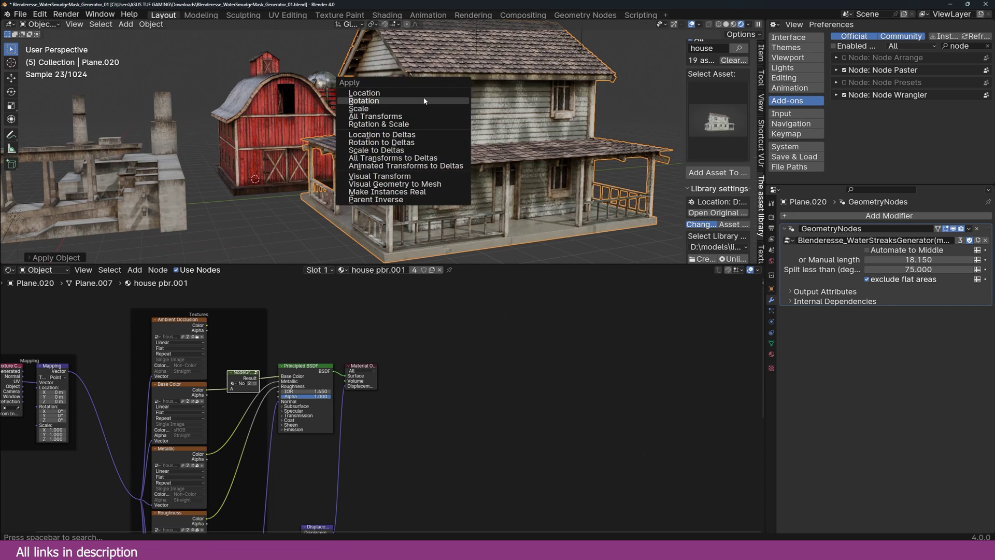
left_click(424, 101)
middle_click_drag(424, 101, 410, 91)
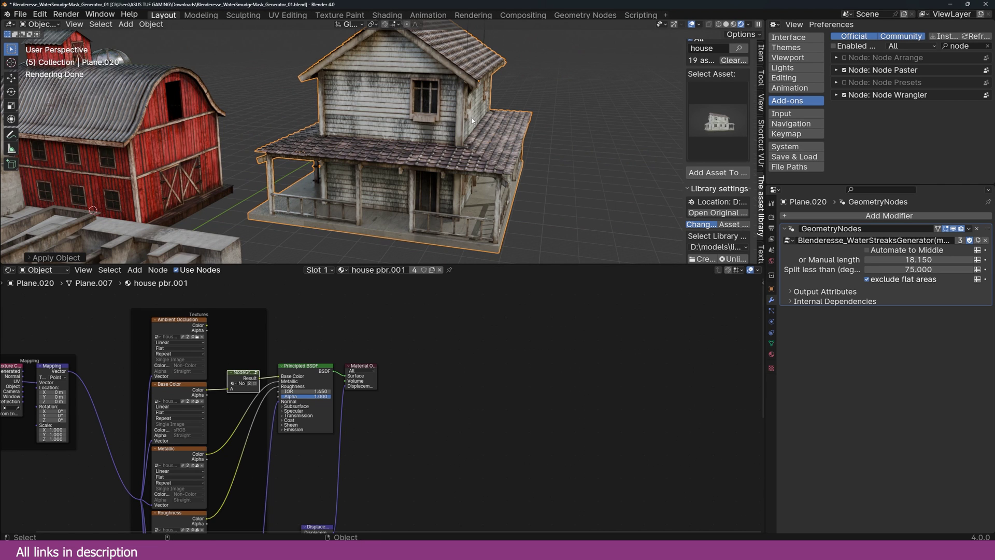
Sketch a temporary annotation on the house's upper front wall and switch to the Move tool.
middle_click_drag(419, 103, 440, 104)
left_click(11, 134)
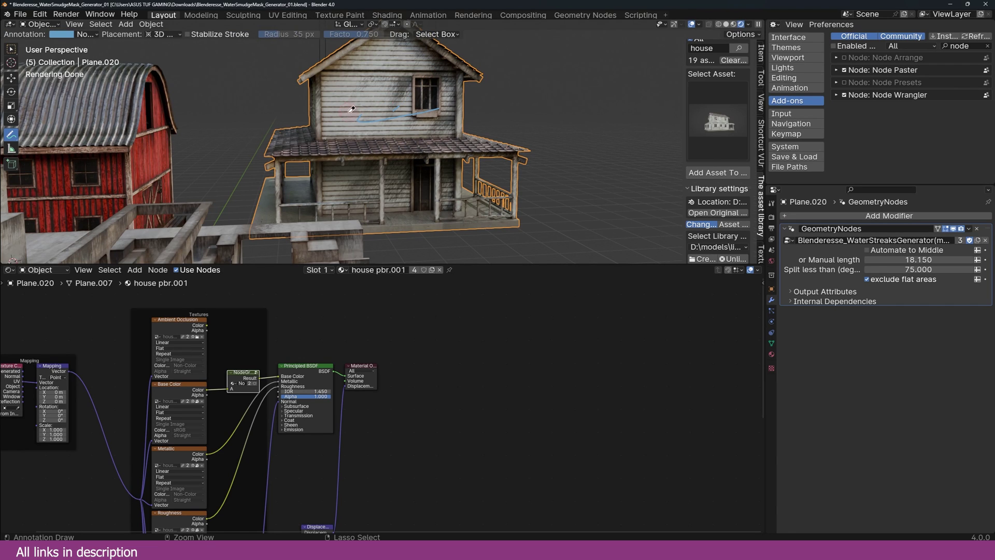
left_click(10, 77)
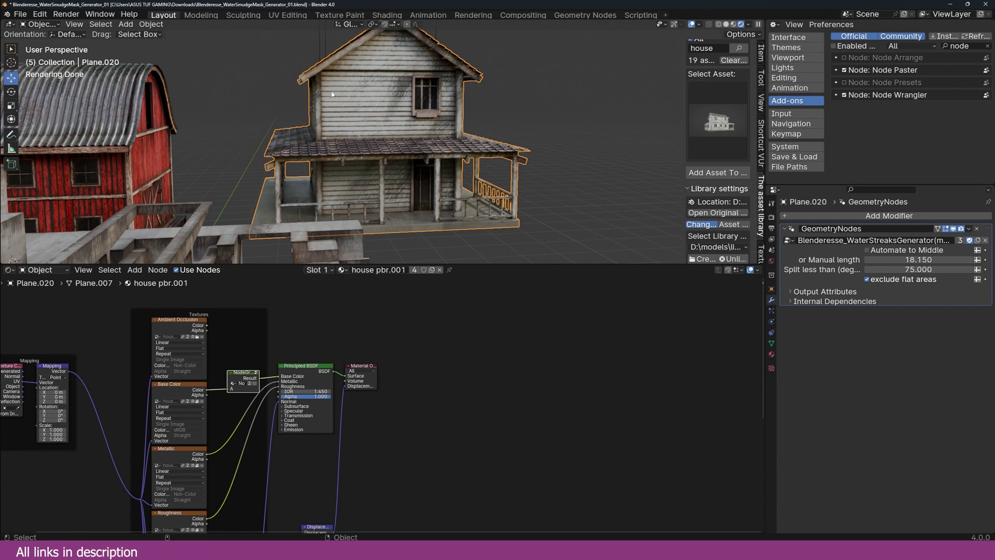
Apply the house's scale and rotation again.
key("ctrl+a")
left_click(420, 97)
key("ctrl+a")
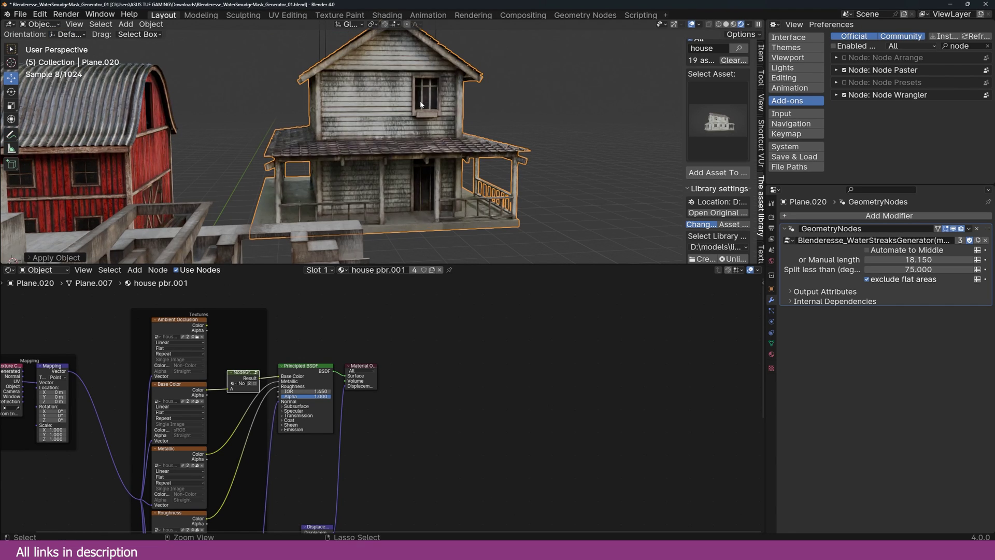
left_click(413, 105)
middle_click_drag(477, 104, 498, 133)
Try a Split less than angle of 1 on the house's streaks modifier and raise it to 3.150.
left_click(928, 270)
type("1")
key("Return")
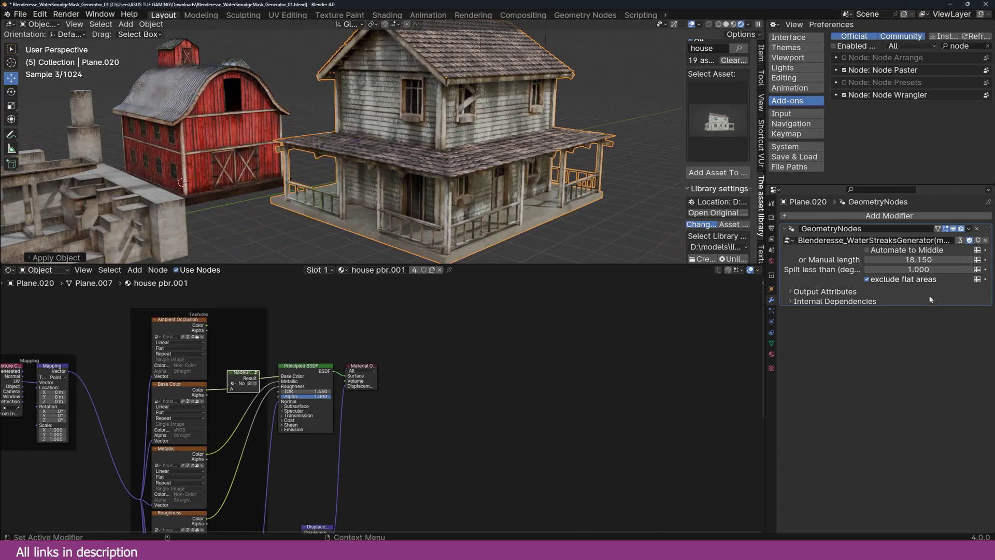
left_click_drag(918, 269, 946, 270)
Try turning off exclude flat areas on the house's streaks modifier and turn it back on.
scroll(519, 245, "up", 1)
scroll(520, 245, "up", 5)
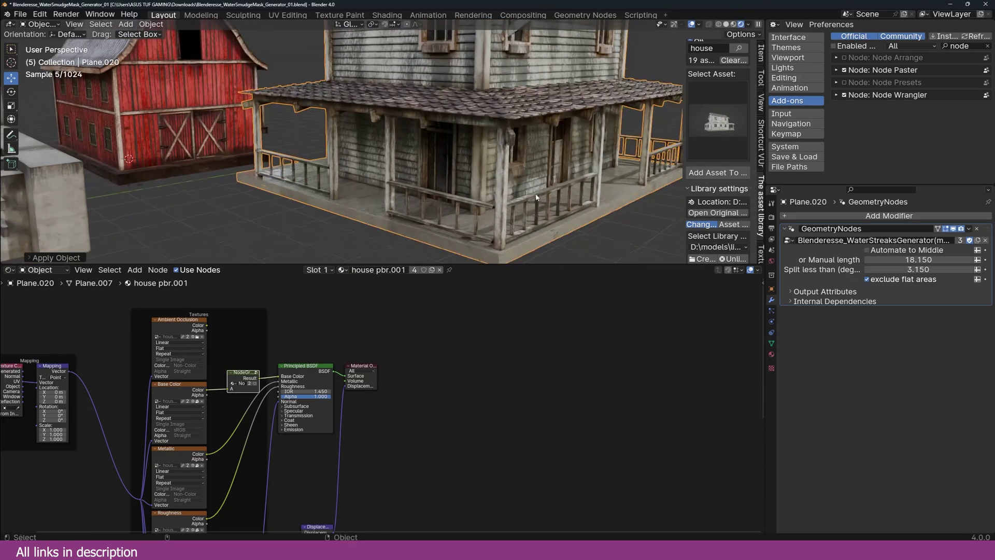
left_click(871, 281)
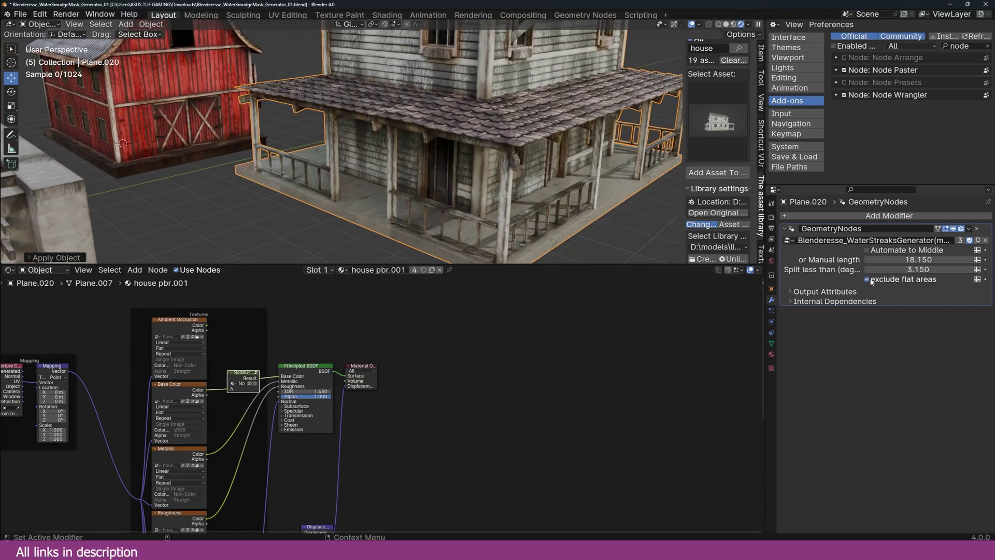
left_click(871, 280)
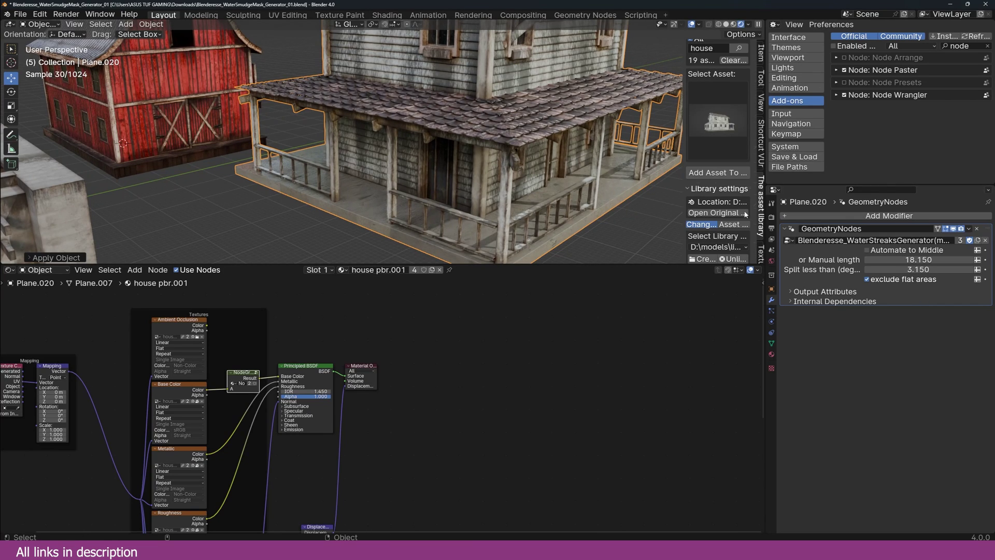
scroll(648, 233, "up", 3)
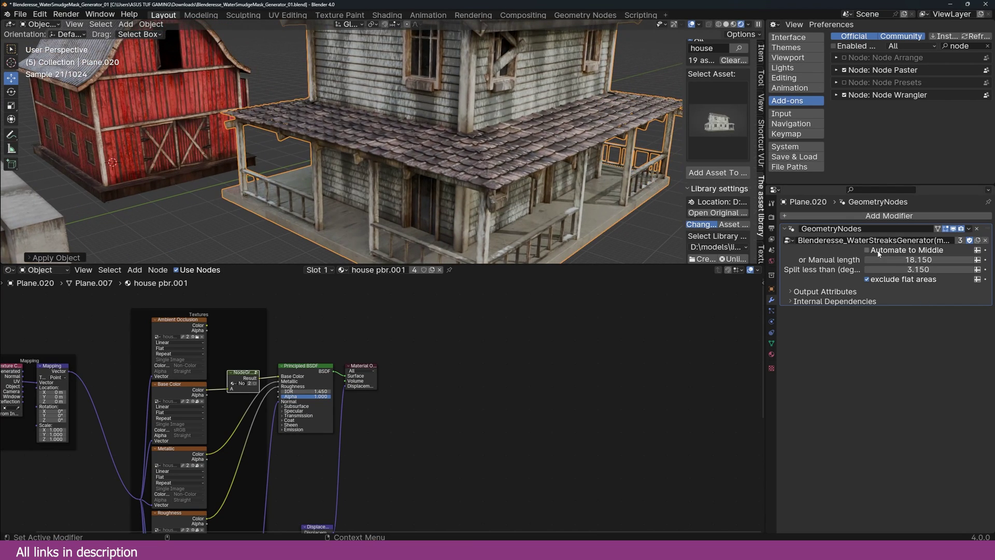
Try Automate to Middle on the house's streaks modifier, return to manual mode, and set Manual length to 4.060.
left_click(868, 251)
scroll(617, 163, "down", 3)
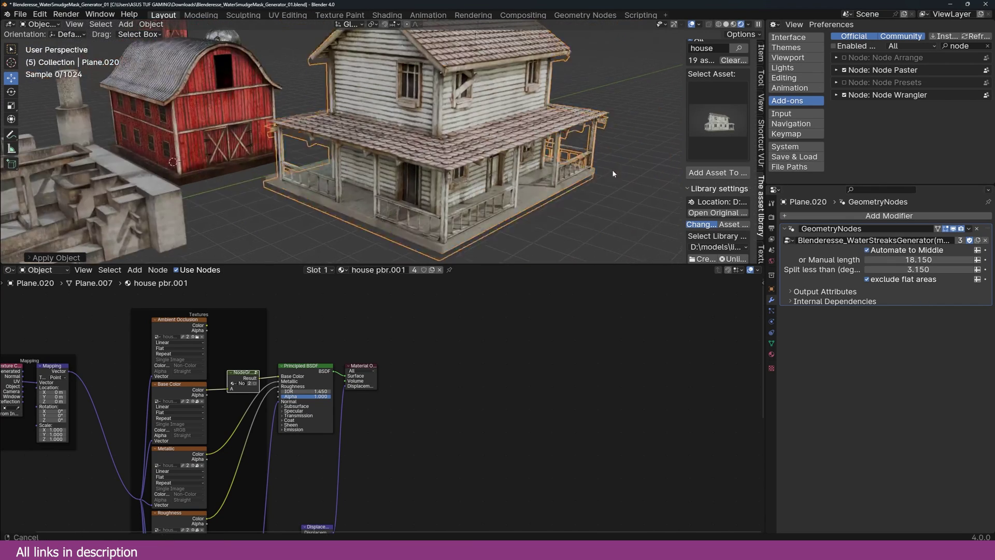
scroll(607, 176, "up", 2)
left_click_drag(911, 260, 850, 260)
left_click(868, 250)
Open the mask node group in the house material for editing.
scroll(406, 335, "down", 5)
middle_click_drag(406, 335, 493, 311)
scroll(493, 311, "up", 9)
left_click(378, 314)
key("Tab")
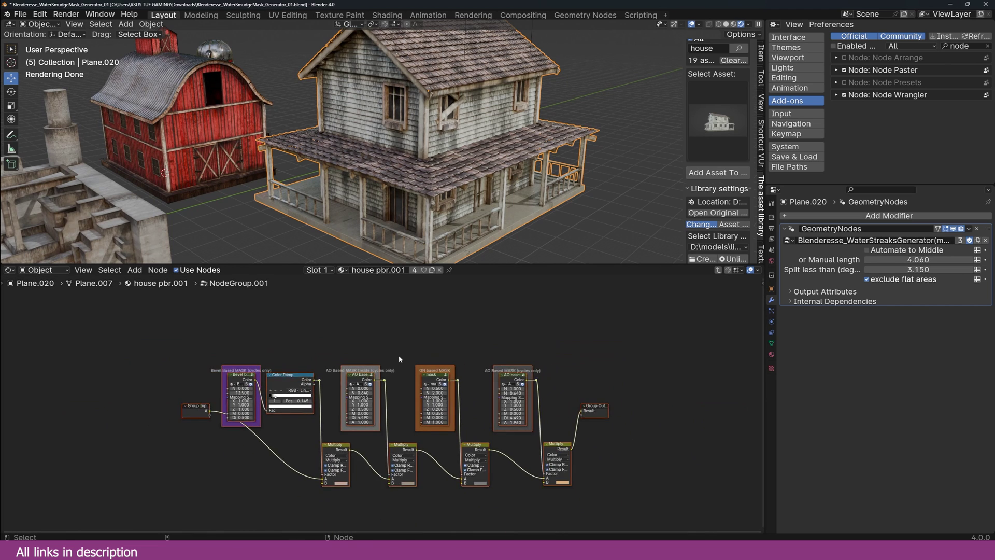
Tint the B color of the third Multiply node in the mask group brown, with hue 0.075 and saturation 0.447.
scroll(397, 331, "up", 4)
left_click(361, 414)
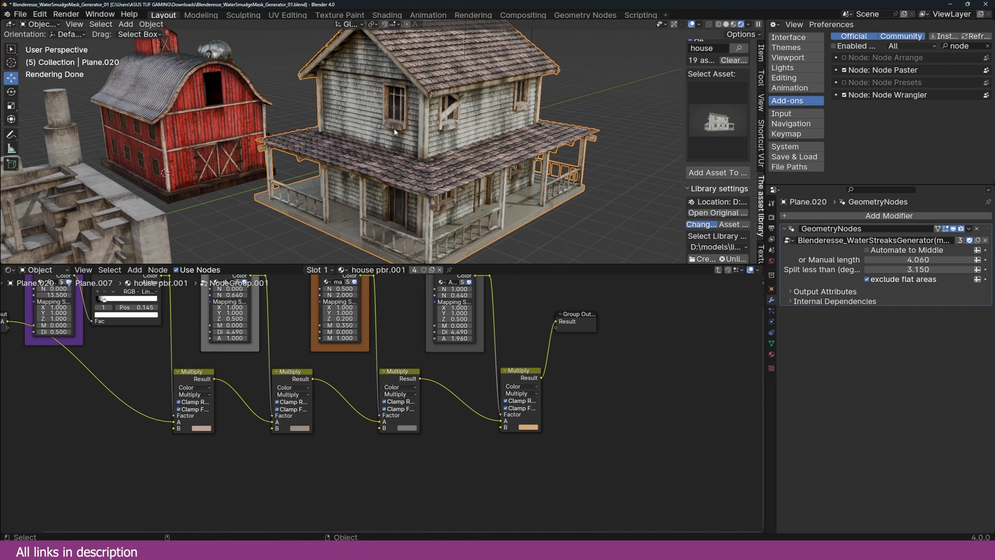
middle_click_drag(408, 426, 400, 399)
left_click(400, 399)
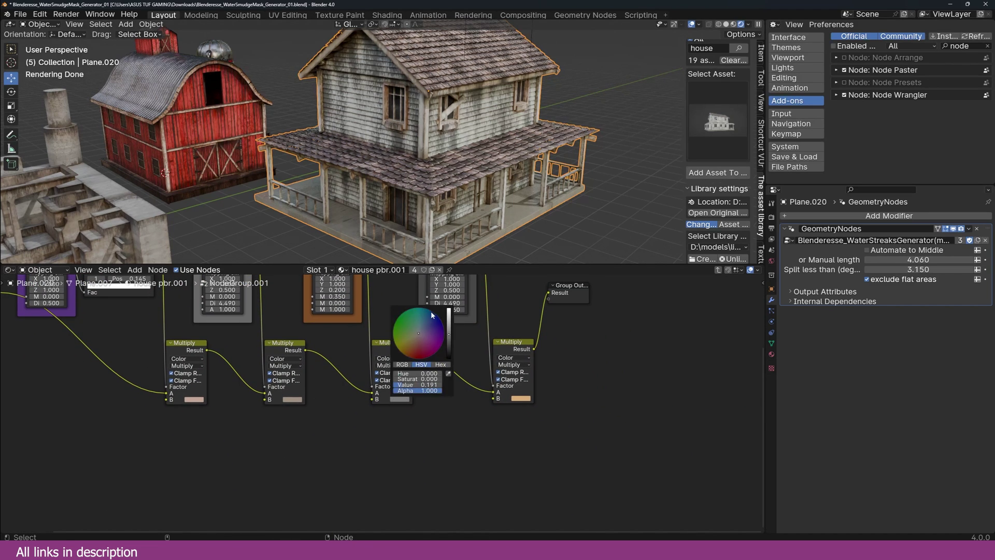
left_click_drag(433, 315, 416, 337)
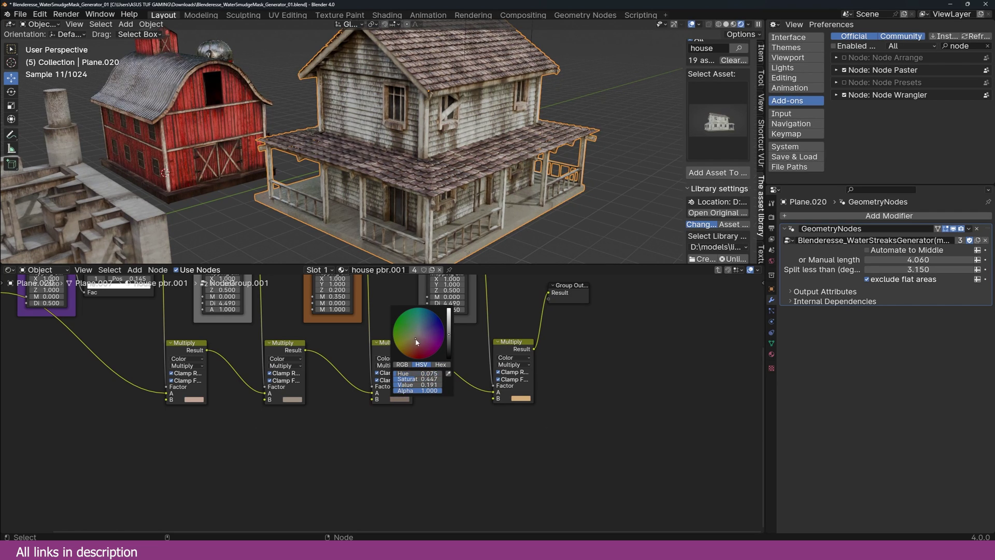
Set the second Multiply node's B color to dark green (hue 0.322, saturation 0.858, value 0.057) and the first one's to yellow.
left_click(292, 400)
left_click_drag(311, 335, 343, 346)
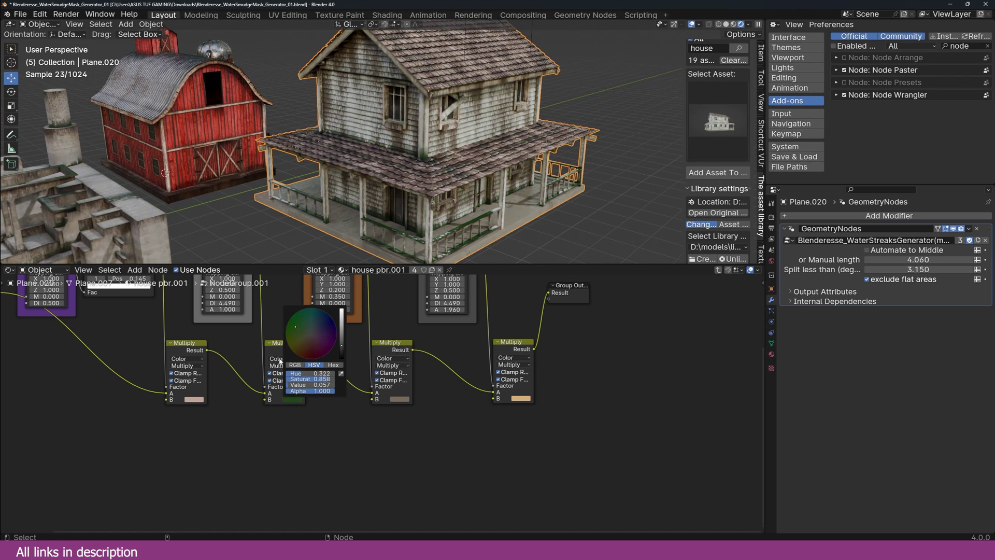
left_click(200, 398)
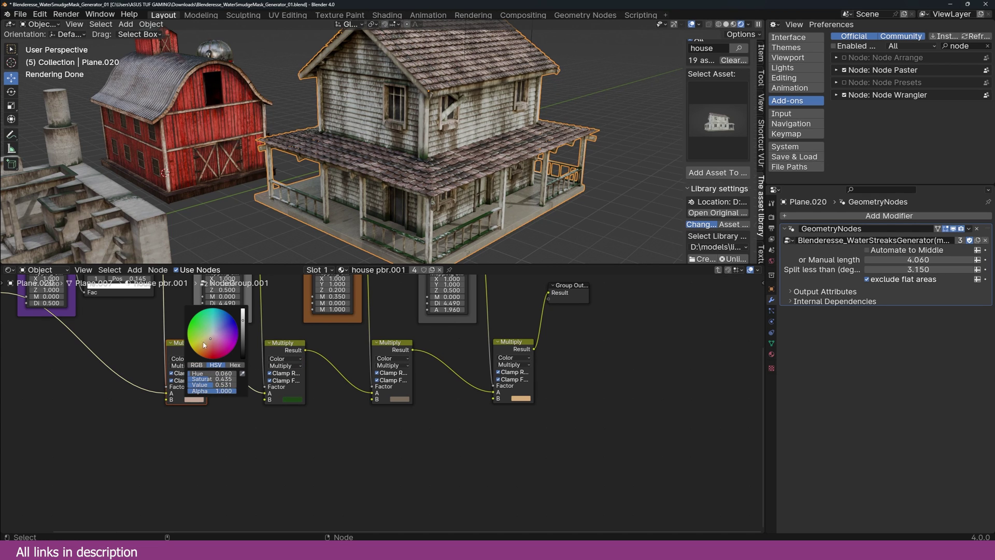
left_click_drag(199, 340, 198, 323)
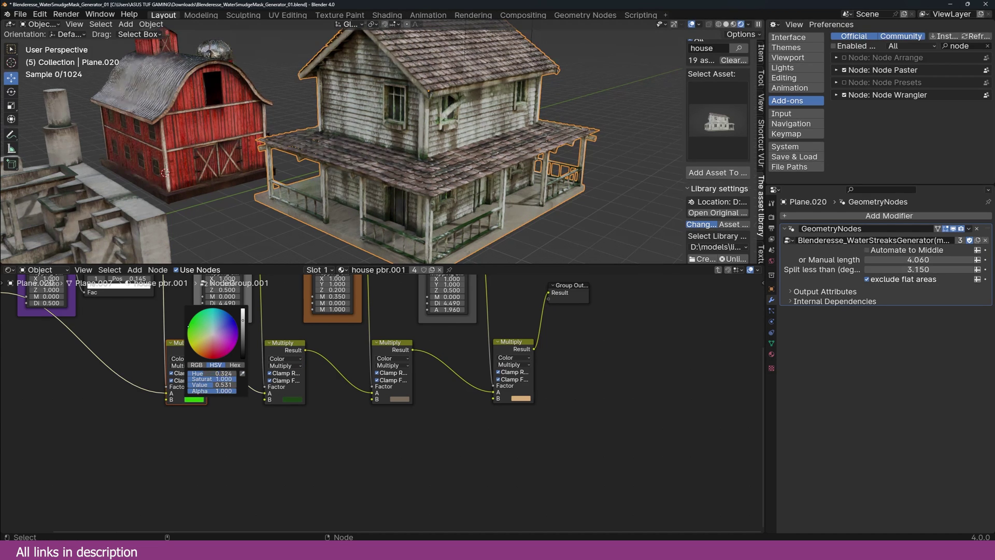
left_click(197, 355)
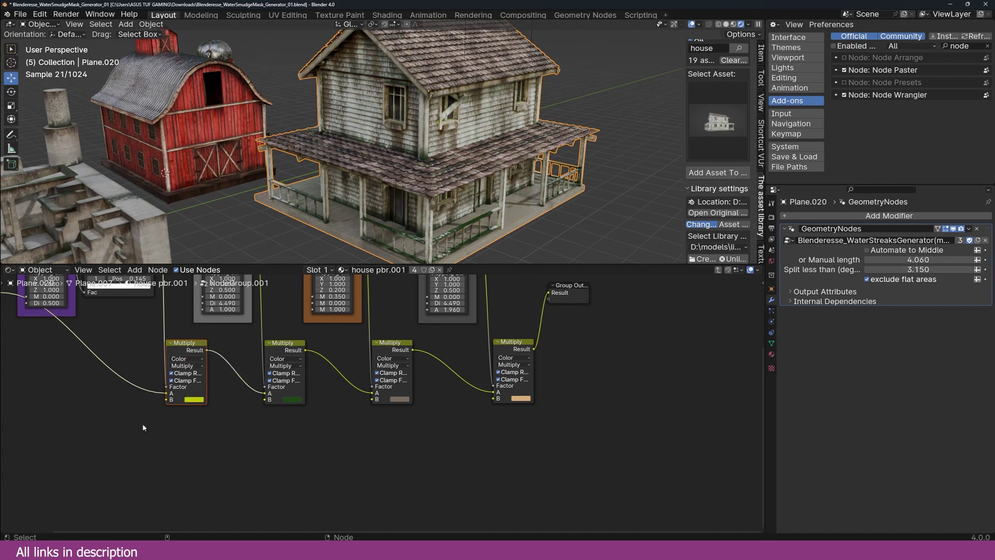
Move the Group Input node clear of the mask nodes and expose the first Multiply node's B color as a group input.
scroll(136, 424, "down", 5)
middle_click_drag(184, 418, 265, 434)
scroll(274, 408, "up", 3)
left_click_drag(137, 330, 144, 369)
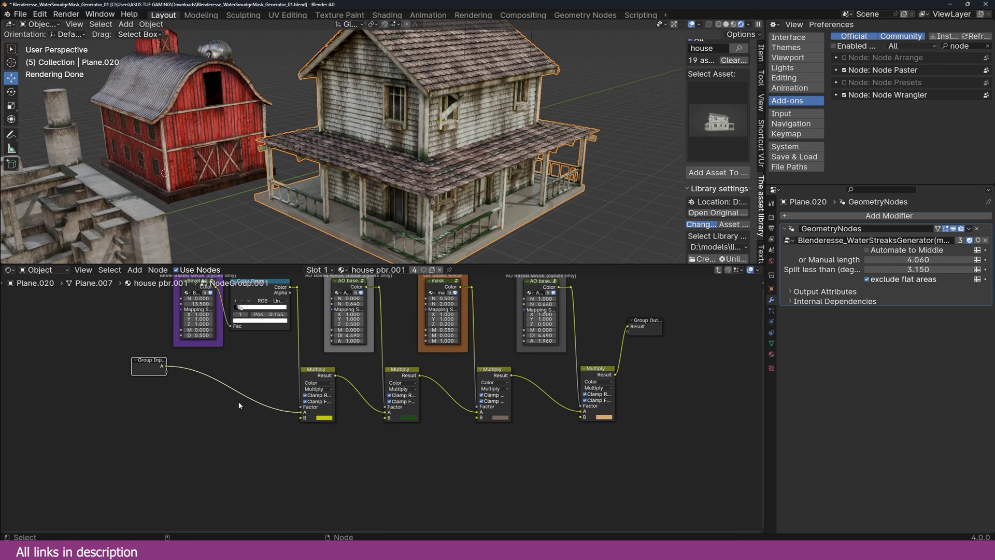
left_click_drag(296, 418, 173, 377)
left_click_drag(302, 418, 166, 372)
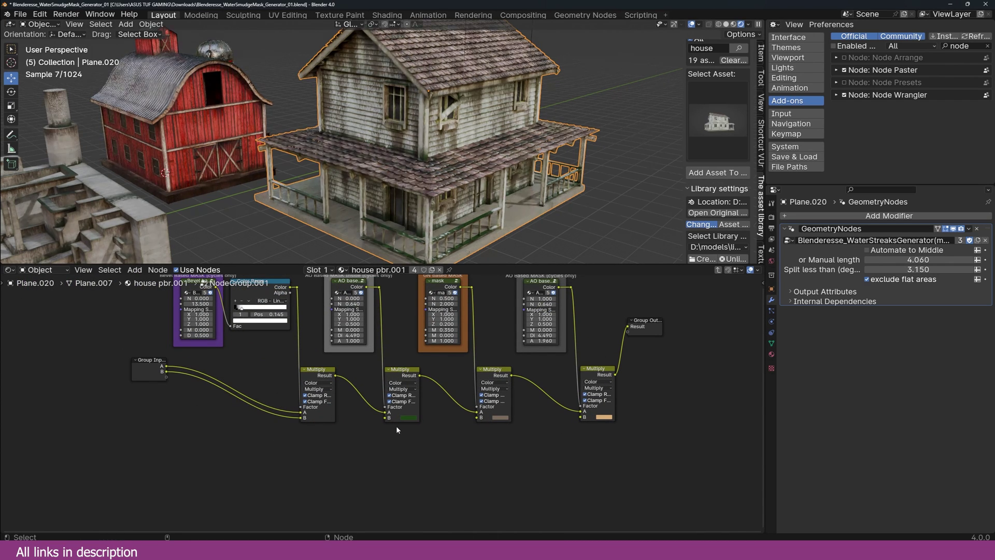
Expose the B colors of the other three Multiply nodes as group inputs and leave the node group.
left_click_drag(385, 418, 167, 380)
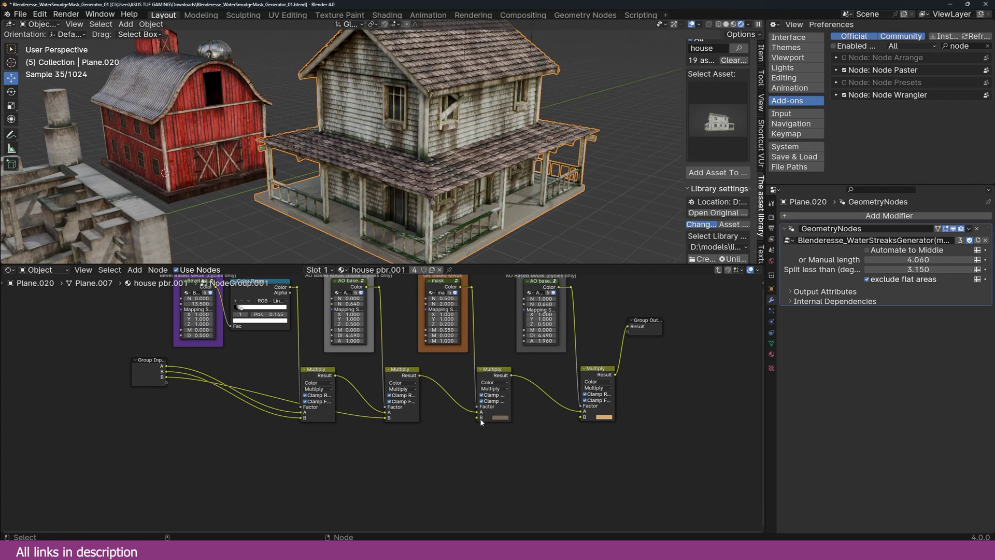
left_click_drag(477, 418, 167, 386)
left_click_drag(581, 417, 167, 387)
key("Tab")
Set the second B color on the mask group node to dark teal, with hue 0.435, saturation 0.836 and value 0.057.
scroll(326, 399, "down", 2)
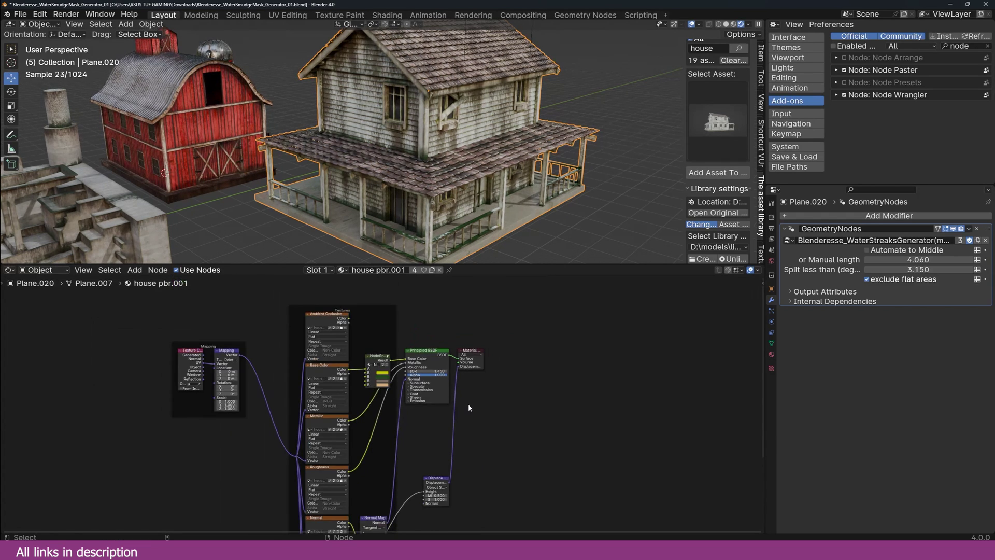
scroll(464, 403, "up", 4)
scroll(451, 402, "up", 2)
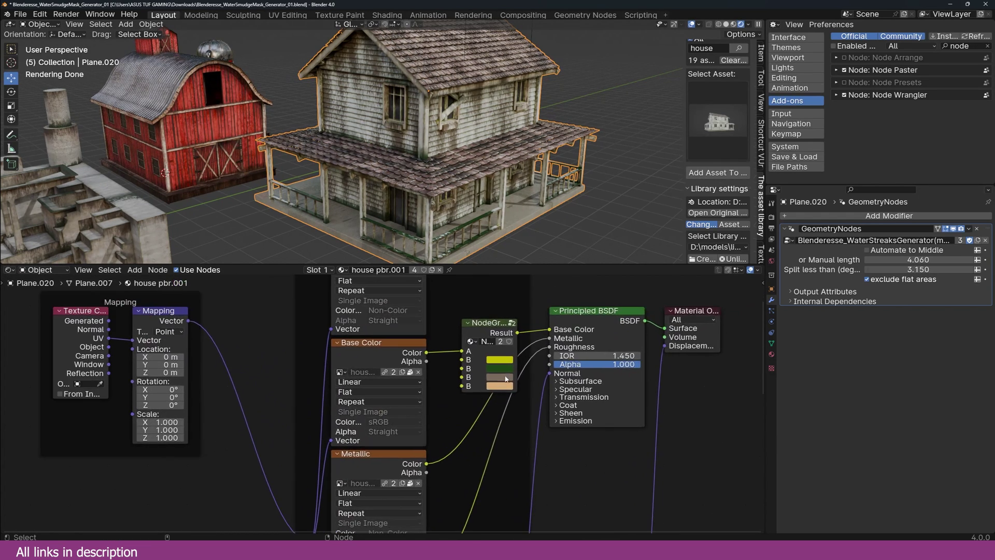
left_click(503, 373)
left_click(522, 259)
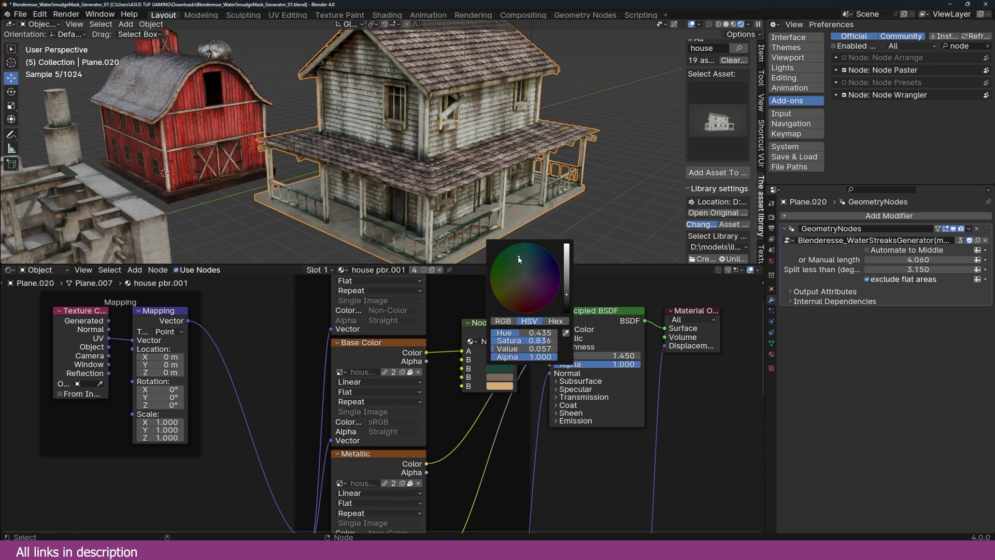
Compare the house with and without the smudge masks by muting the mask group node and unmuting it again.
scroll(353, 175, "down", 5)
middle_click_drag(390, 175, 334, 177)
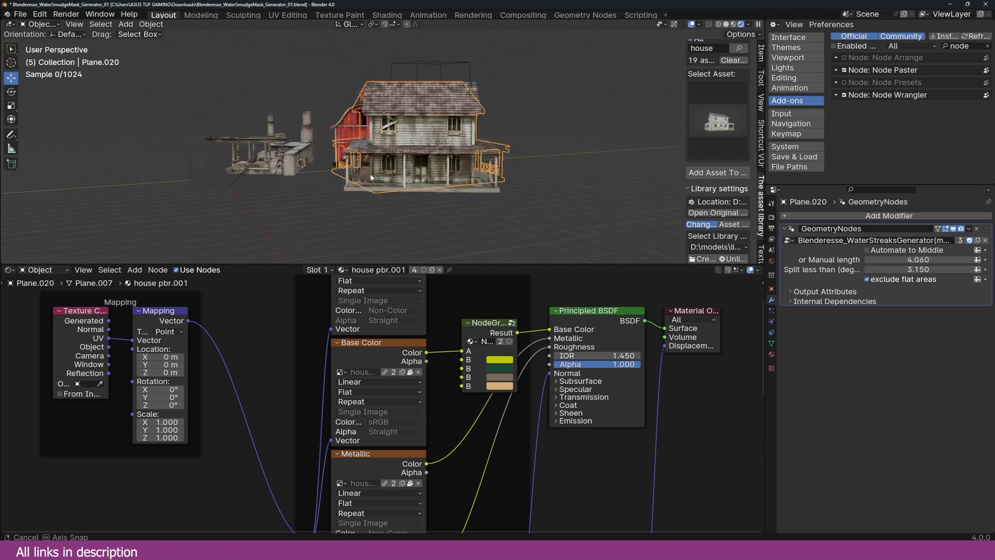
middle_click_drag(381, 177, 394, 174)
middle_click_drag(469, 337, 443, 338)
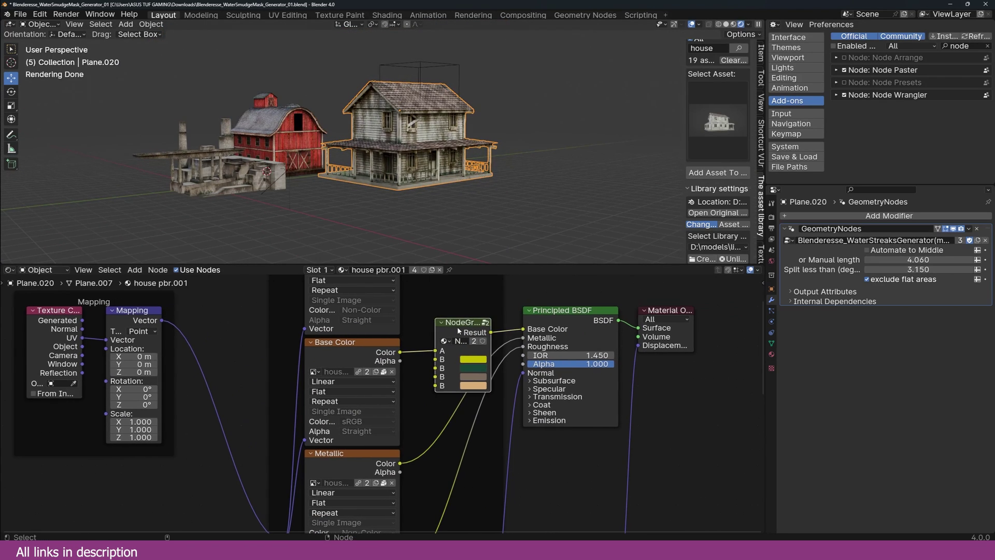
key("m")
middle_click_drag(430, 205, 487, 263)
key("m")
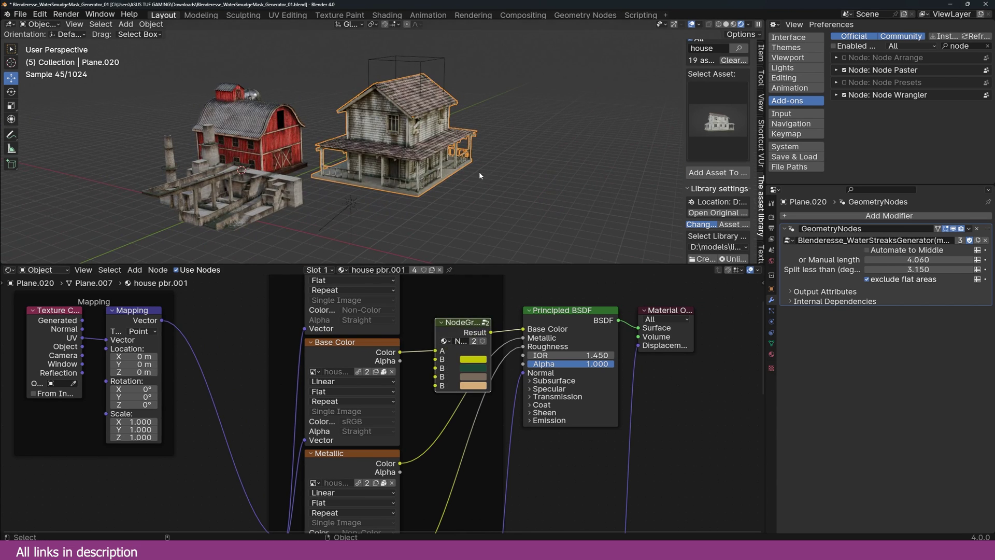
middle_click_drag(479, 173, 402, 156)
scroll(410, 184, "up", 2)
Switch to the browser and look over the Smudge Mask Generator and Bird Generator product pages on Gumroad.
middle_click_drag(407, 192, 405, 527)
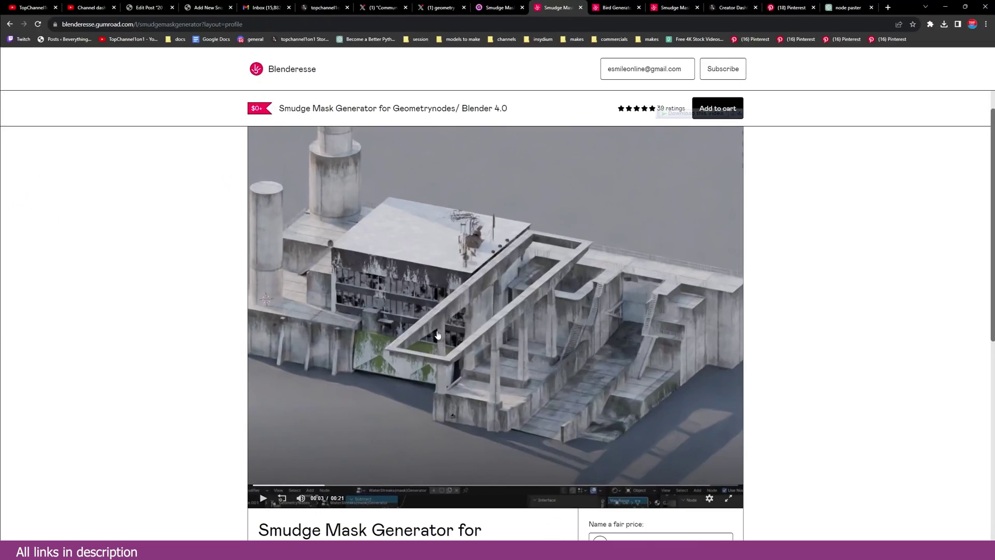
scroll(415, 300, "down", 7)
scroll(376, 299, "up", 7)
key("ctrl+Tab")
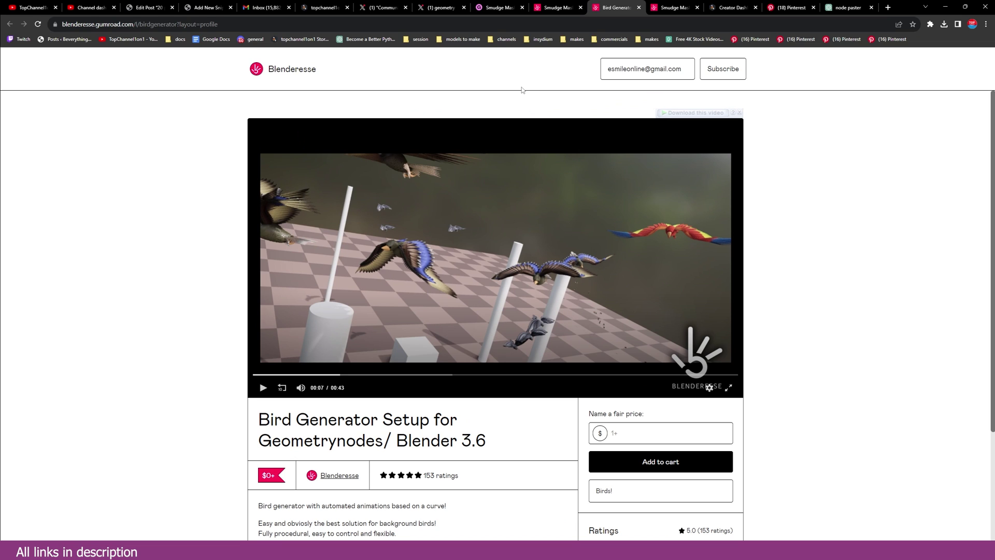
Look through the popular items on the Blender Market home page.
key("ctrl+6")
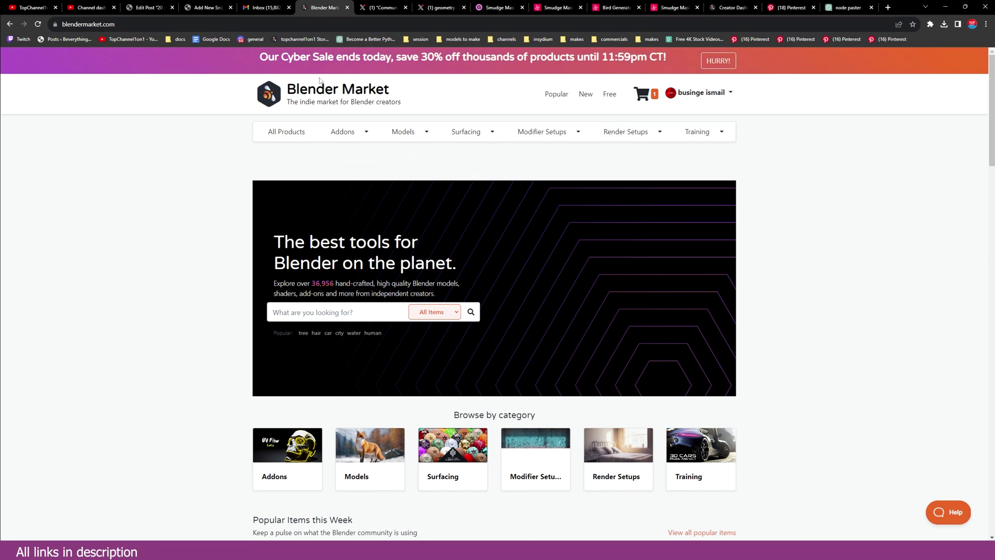
scroll(309, 225, "down", 7)
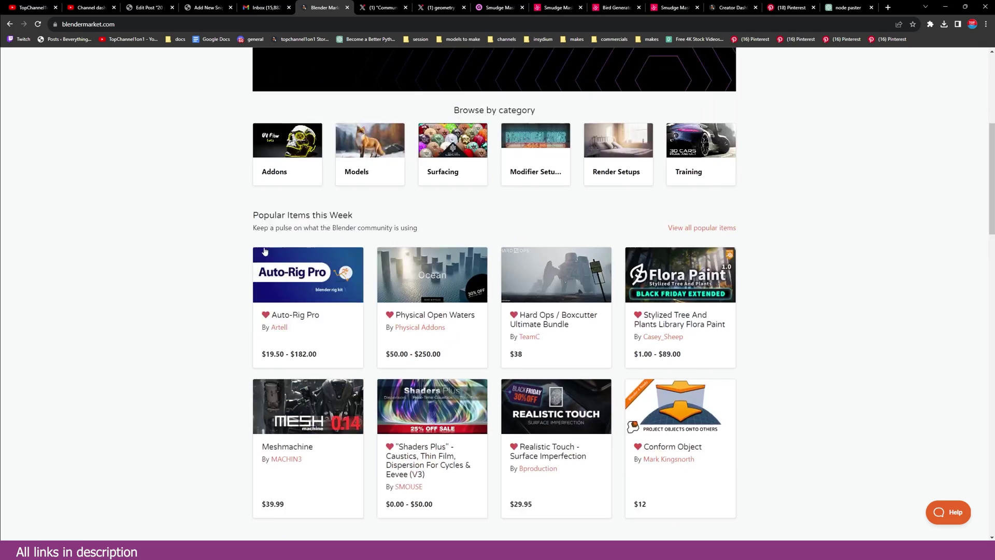